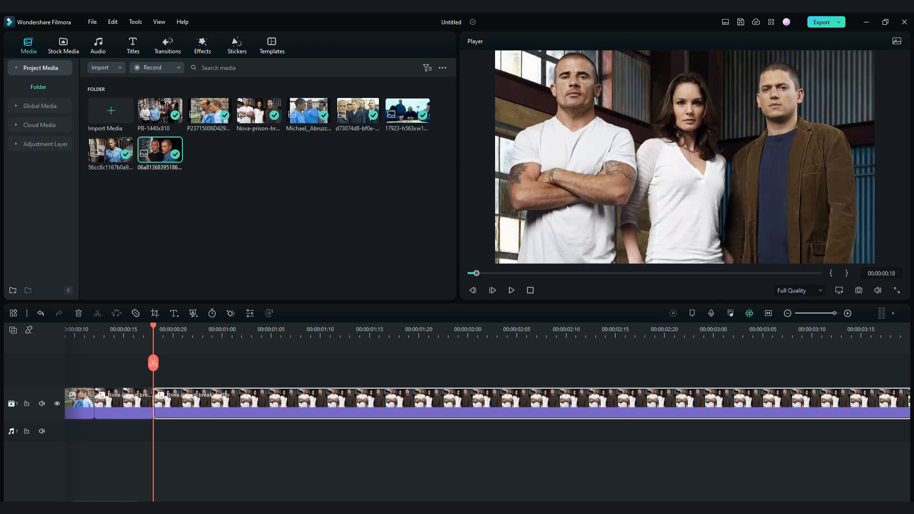
Step: Move the fourth image clip against the end of the third and cut it to six frames, deleting the remainder
left_click_drag(772, 403, 140, 404)
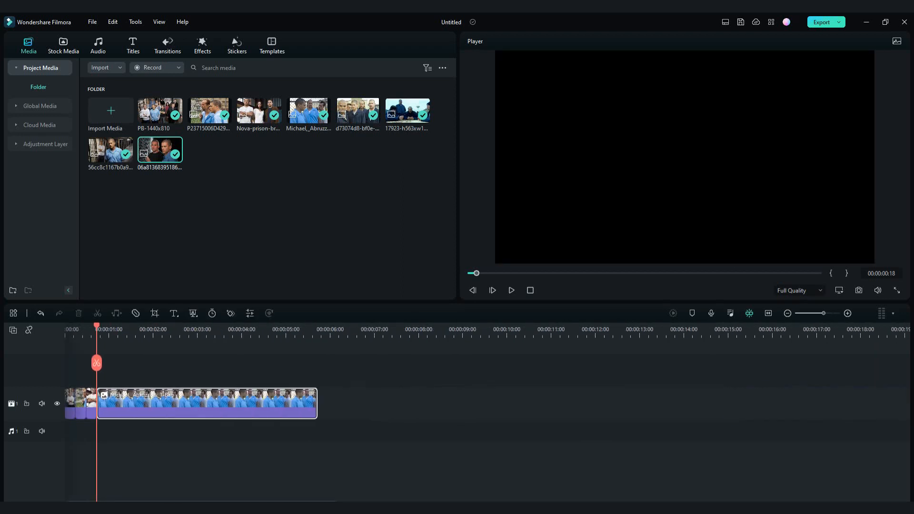
scroll(141, 404, "up", 5)
key("Right")
key("Right")
key("Right")
key("Right")
key("Right")
key("Right")
key("ctrl+b")
key("Delete")
Step: Move the fifth image clip (d73074d8) against the fourth and cut it to six frames, deleting the remainder
scroll(141, 403, "down", 5)
scroll(141, 404, "down", 5)
left_click_drag(476, 403, 102, 404)
scroll(102, 404, "up", 5)
key("Right")
key("Right")
key("Right")
key("Right")
key("Right")
key("Right")
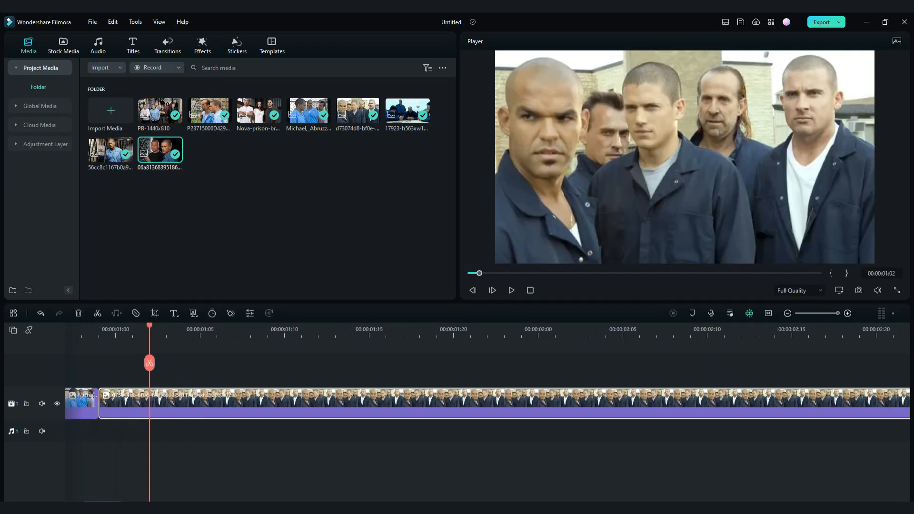
key("ctrl+b")
key("Delete")
Step: Move the sixth image clip (17923-h563xw1) against the fifth and cut it to six frames, deleting the remainder
scroll(141, 403, "down", 5)
left_click_drag(574, 404, 133, 404)
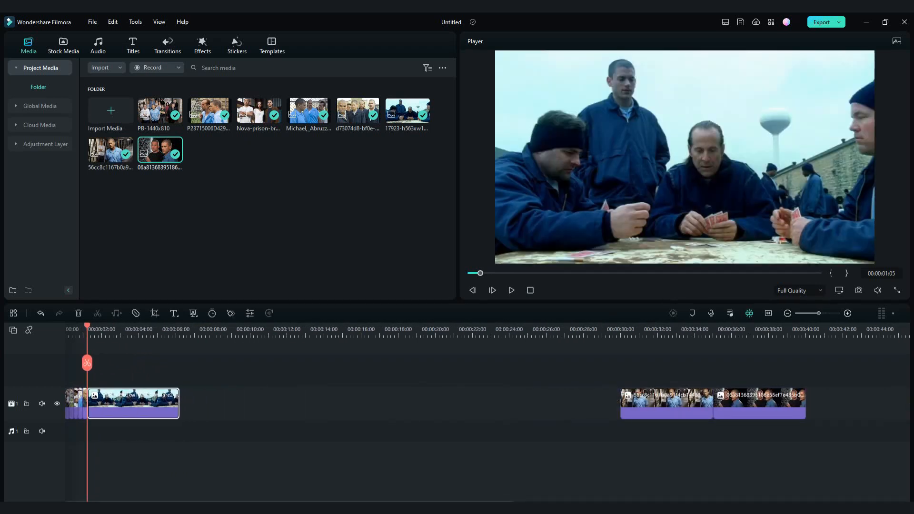
scroll(133, 404, "up", 5)
key("Right")
key("Right")
key("Right")
key("Right")
key("Right")
key("Right")
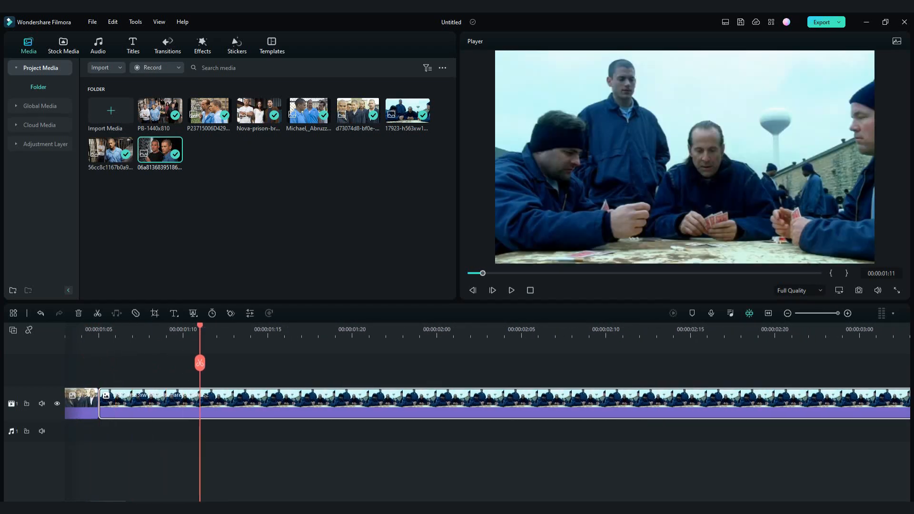
key("ctrl+b")
key("Delete")
Step: Move the seventh image clip (56cc8c1167b0a9) against the sixth and cut it to six frames, deleting the remainder
scroll(200, 404, "down", 5)
left_click_drag(508, 403, 118, 403)
scroll(118, 403, "up", 5)
key("Right")
key("Right")
key("Right")
key("Right")
key("Right")
key("Right")
key("ctrl+b")
key("Delete")
scroll(198, 404, "down", 5)
scroll(198, 404, "down", 4)
left_click_drag(276, 404, 89, 404)
scroll(88, 404, "up", 5)
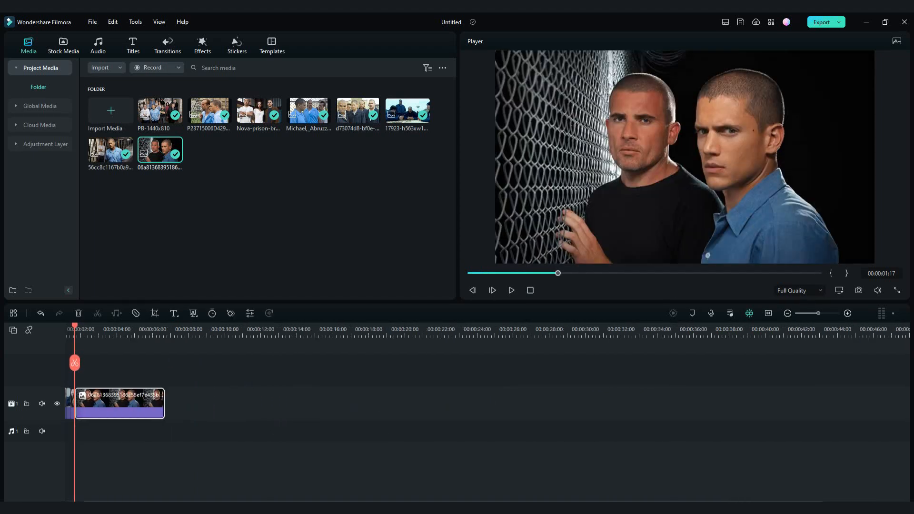
key("Right")
key("Right")
key("Right")
key("Right")
key("Right")
key("Right")
key("ctrl+b")
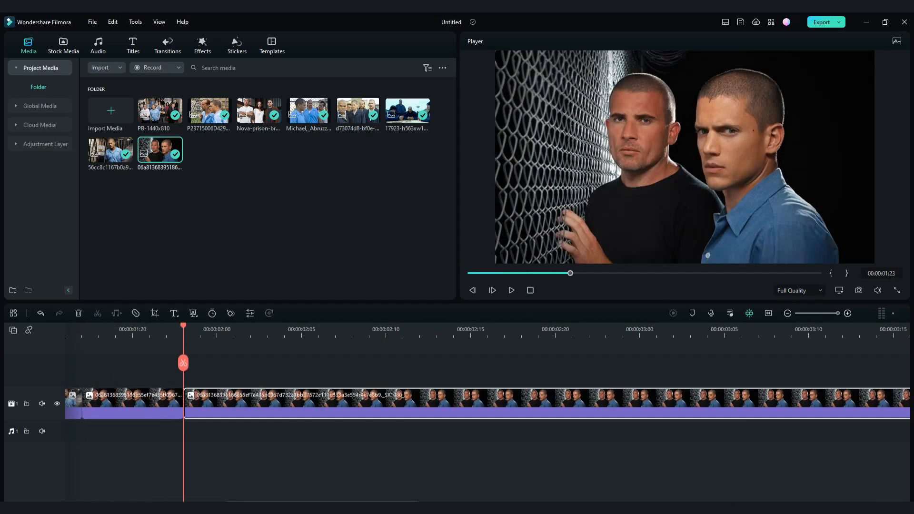
key("Delete")
Step: Search the transitions for "simple roll" and add a four-frame Simple Roll 4 at the cut between the first two clips
key("Home")
scroll(198, 403, "down", 2)
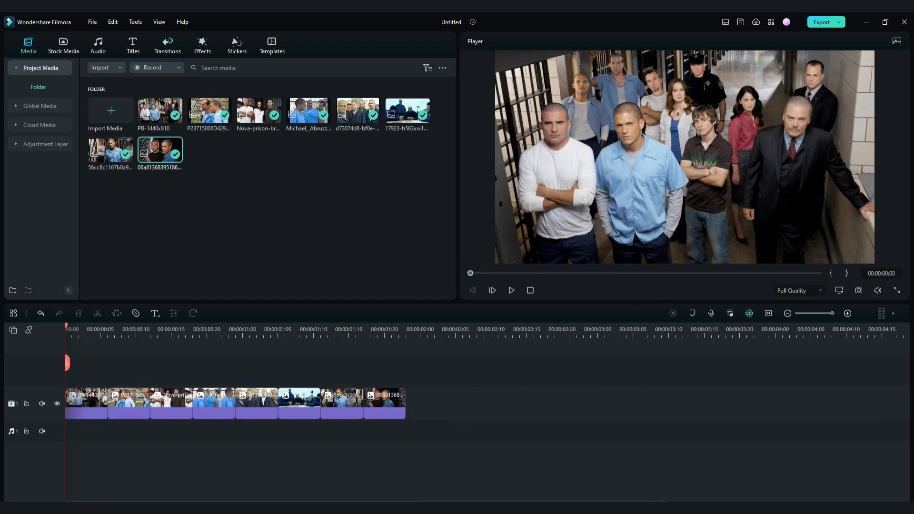
left_click(167, 45)
left_click(238, 68)
type("simple roll")
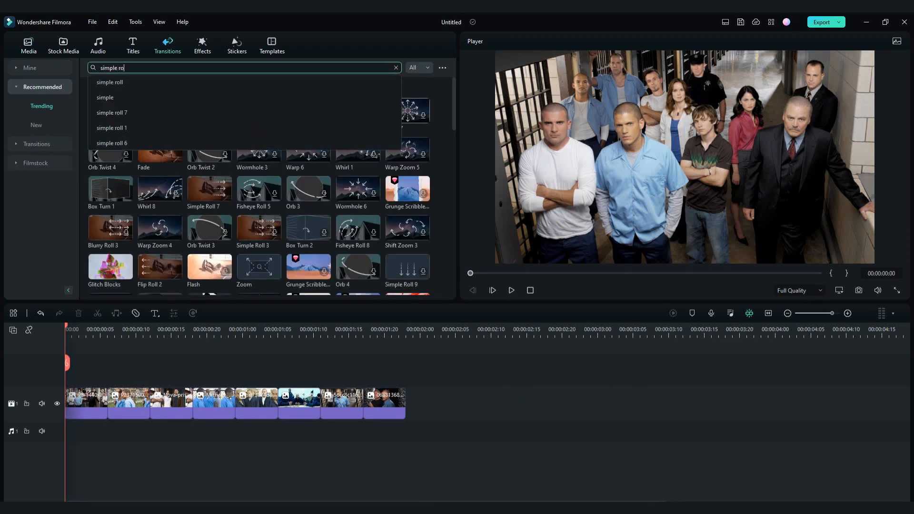
key("Return")
key("shift+z")
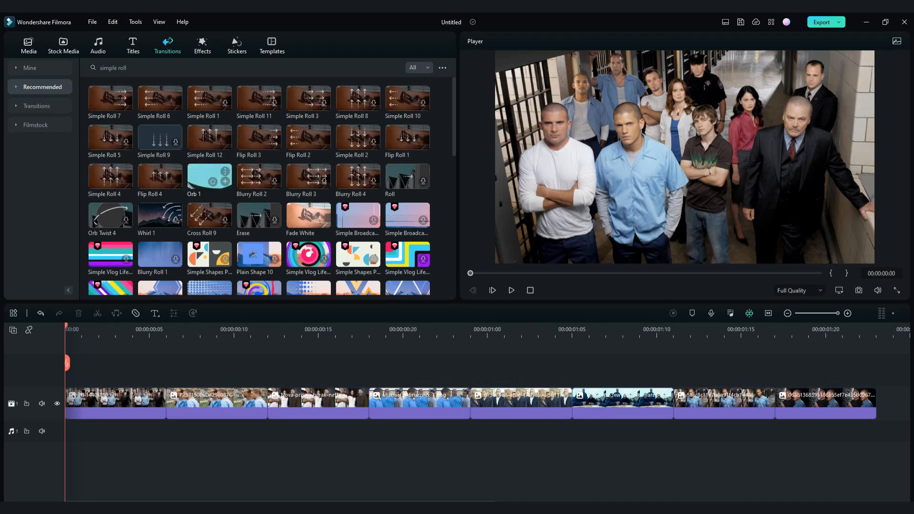
left_click_drag(110, 176, 166, 403)
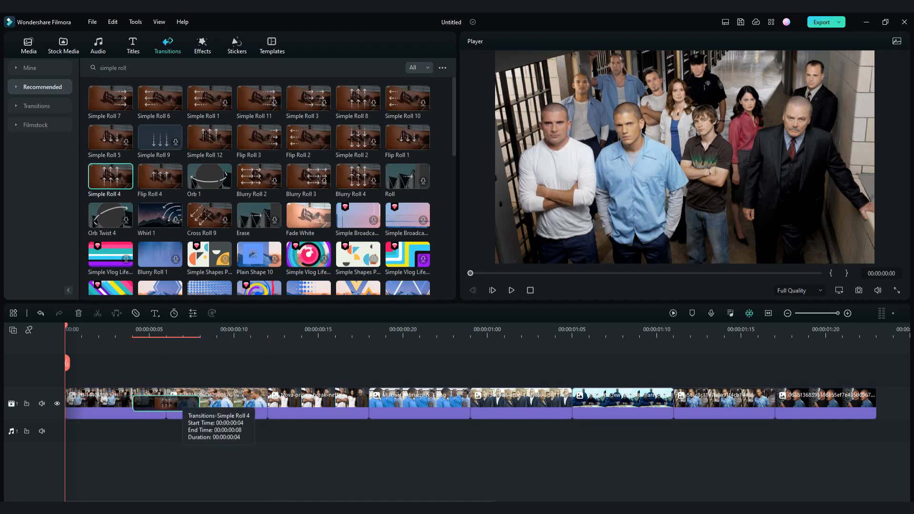
Step: Add the Orb Twist 4 transition at the cut between the second and third clips and shorten it to four frames
right_click(178, 405)
left_click(111, 176)
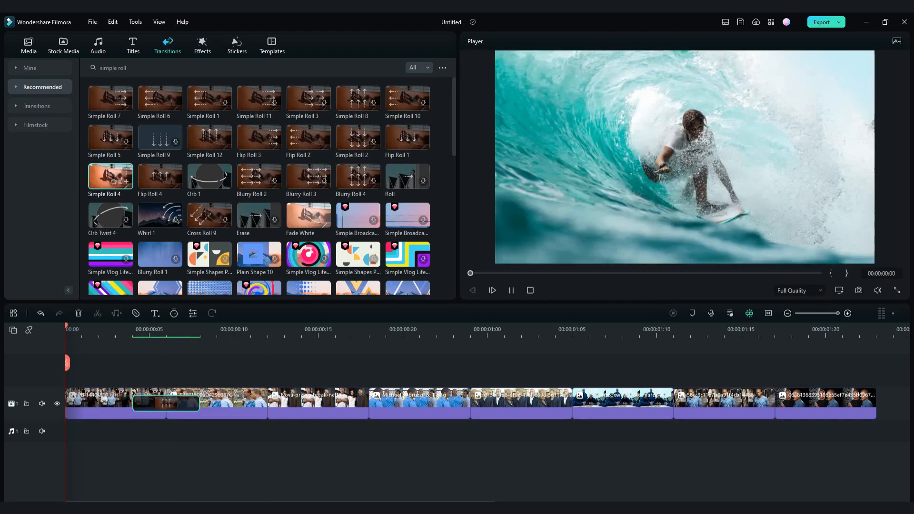
left_click_drag(110, 216, 267, 402)
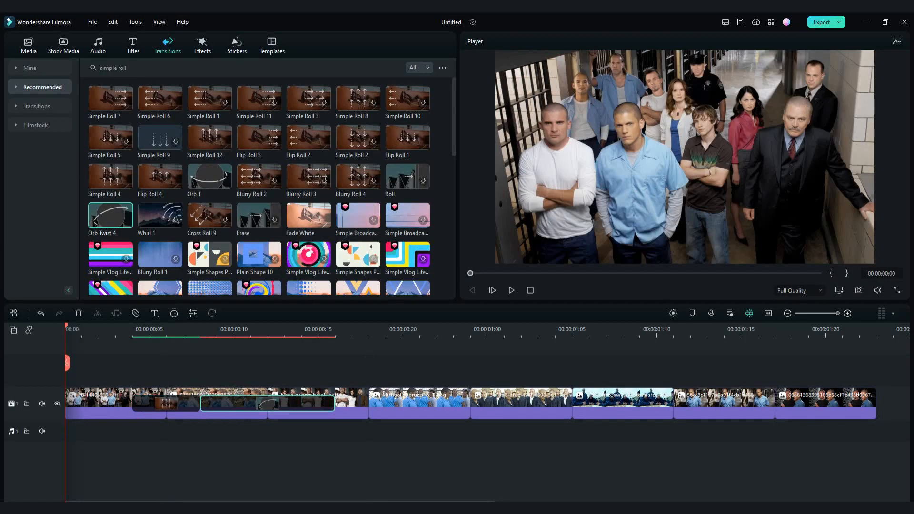
left_click_drag(335, 403, 302, 404)
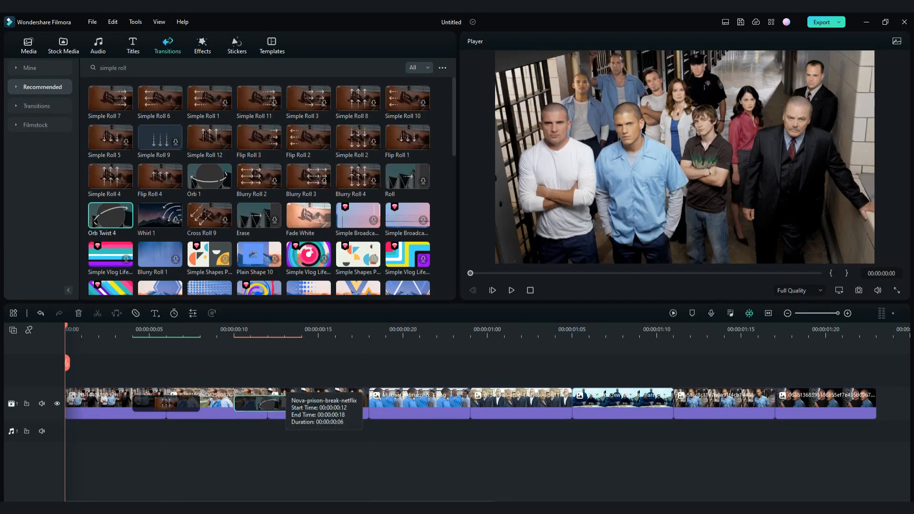
Step: Add Simple Roll 4 at each of the five remaining cuts and shorten each transition to four frames
left_click_drag(111, 177, 369, 402)
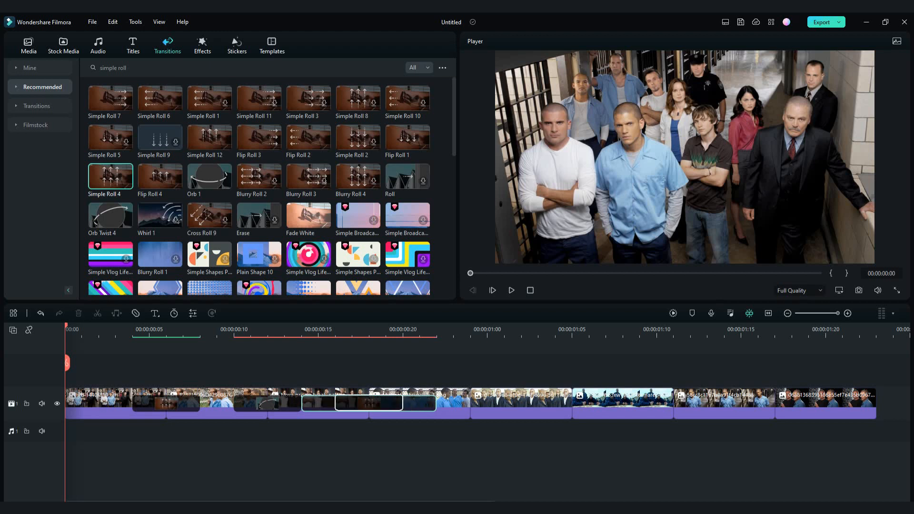
left_click_drag(470, 403, 471, 402)
left_click_drag(537, 403, 504, 404)
left_click_drag(110, 176, 572, 402)
left_click_drag(639, 404, 605, 404)
left_click_drag(111, 177, 674, 403)
left_click_drag(741, 404, 707, 403)
left_click_drag(110, 176, 808, 404)
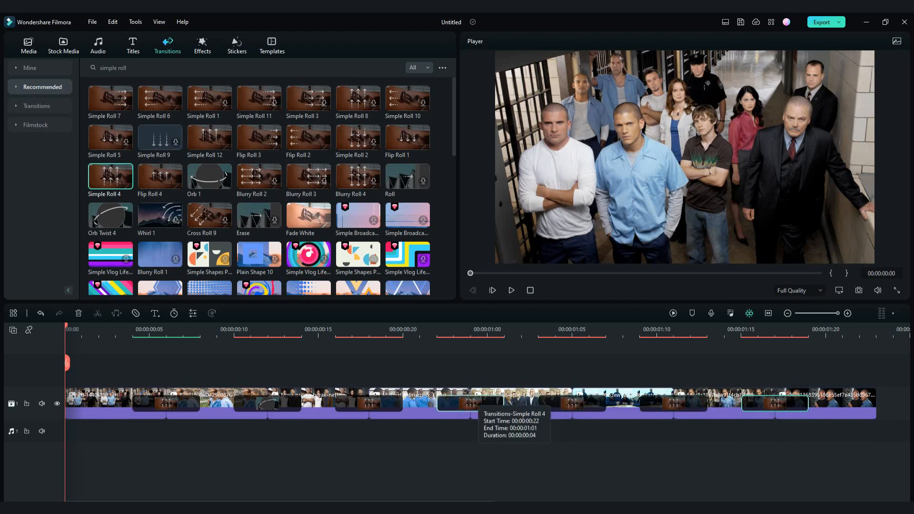
Step: Search the transitions for "glitch intro" and apply Glitch Intro Transition 03 to the start of the first clip
scroll(471, 403, "down", 2)
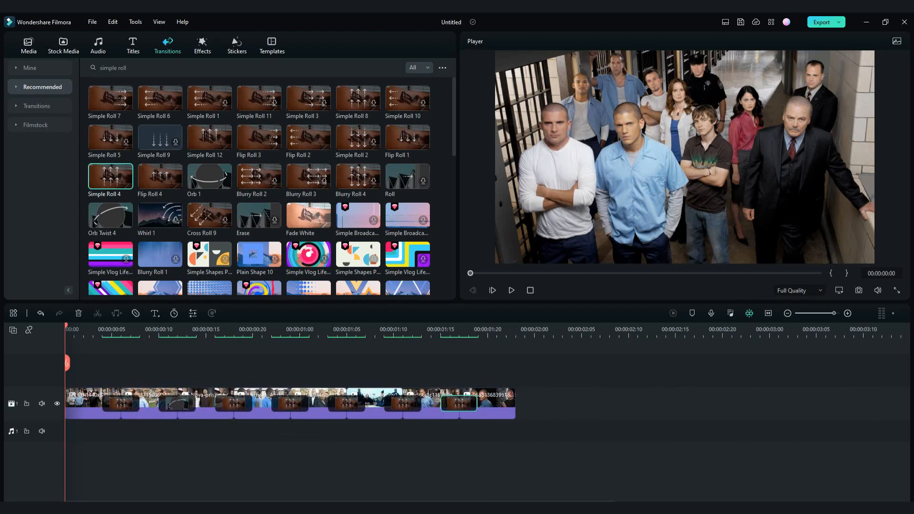
left_click(127, 67)
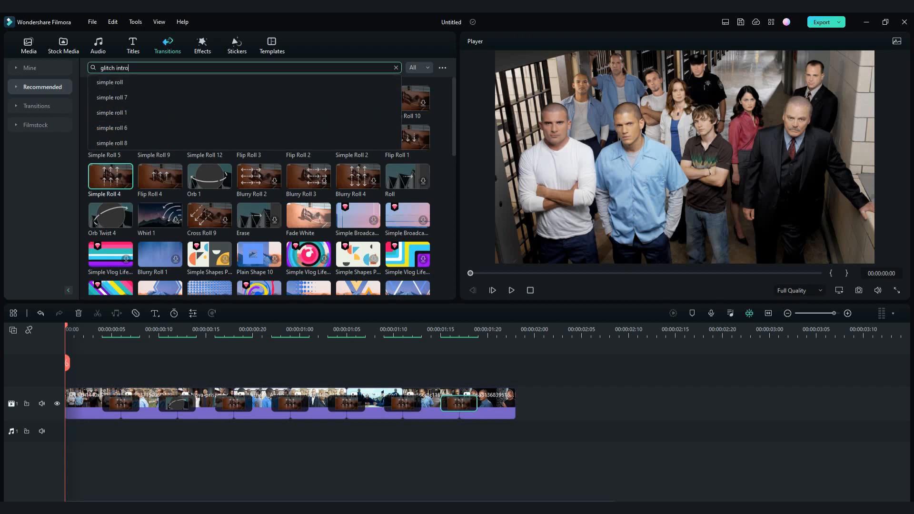
type("glitch intro")
key("Return")
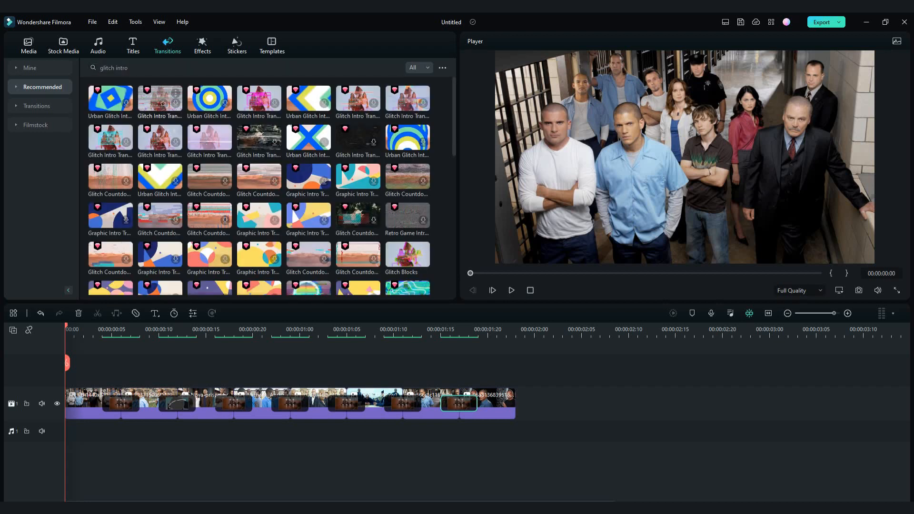
scroll(171, 381, "up", 1)
left_click(160, 99)
left_click_drag(160, 99, 166, 403)
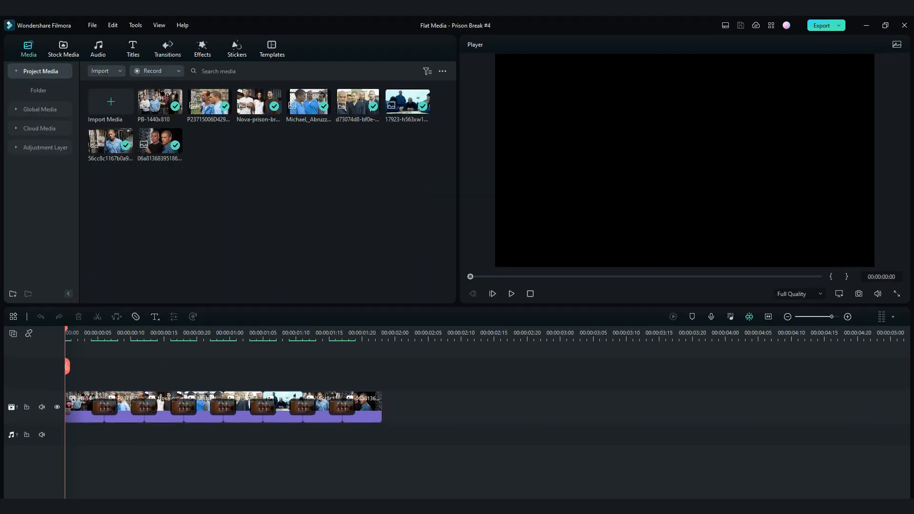
Step: Copy all clips on the timeline and paste them directly after the end of the sequence
key("ctrl+a")
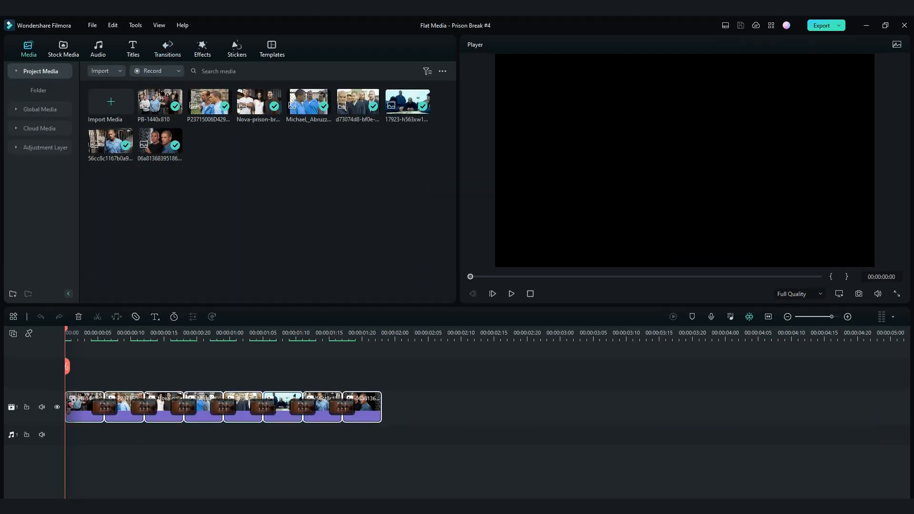
right_click(362, 416)
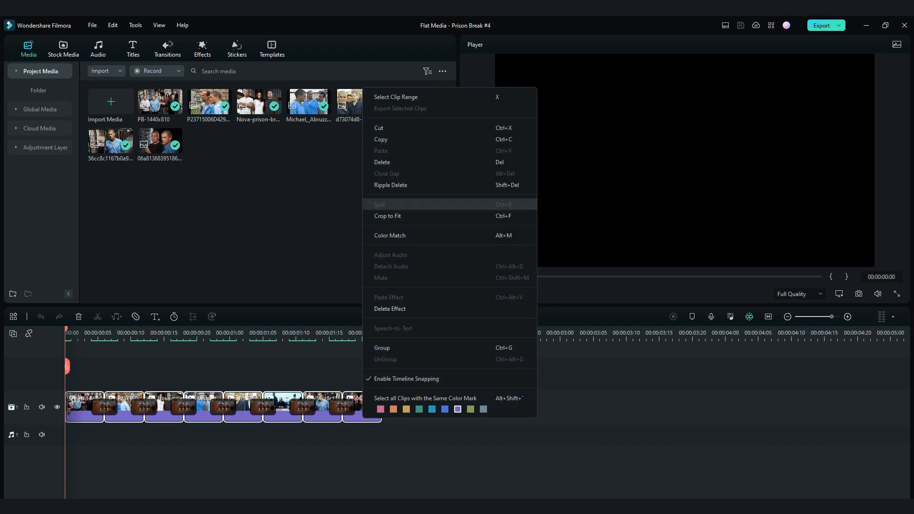
left_click(389, 139)
key("End")
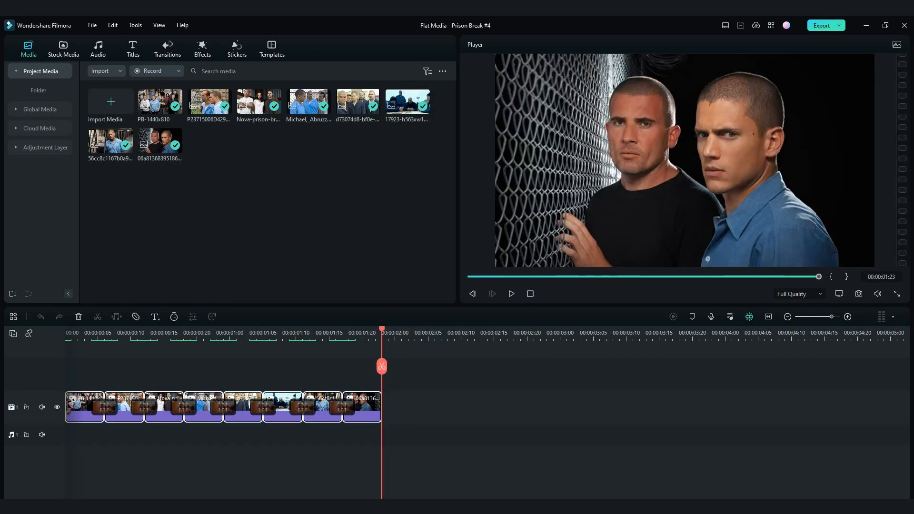
right_click(397, 400)
left_click(423, 133)
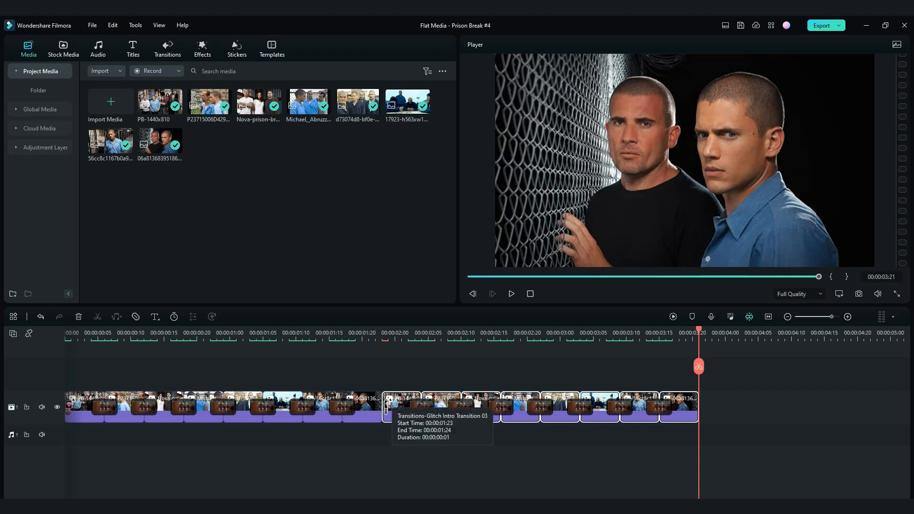
Step: Replace the glitch intro at the start of the pasted clips with a Simple Roll 4 transition, four frames long
left_click(386, 406)
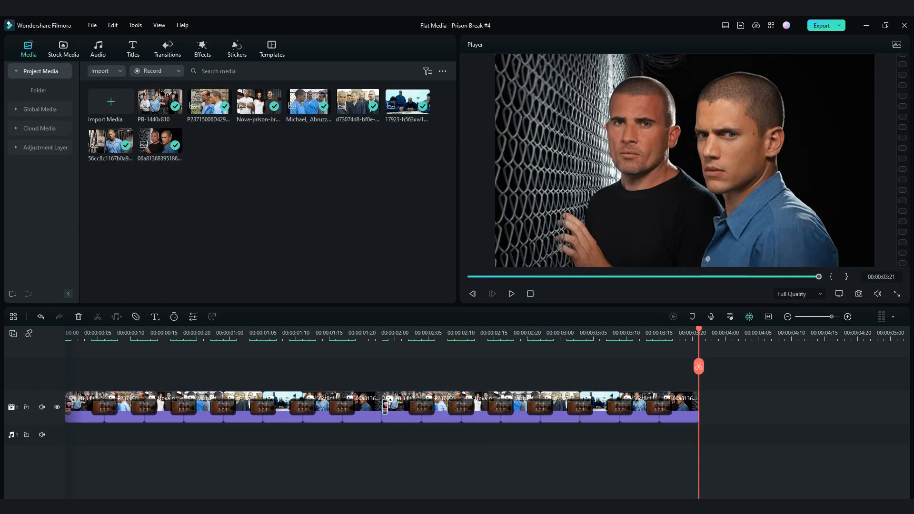
key("Delete")
left_click(167, 49)
left_click(157, 71)
type("simple rol")
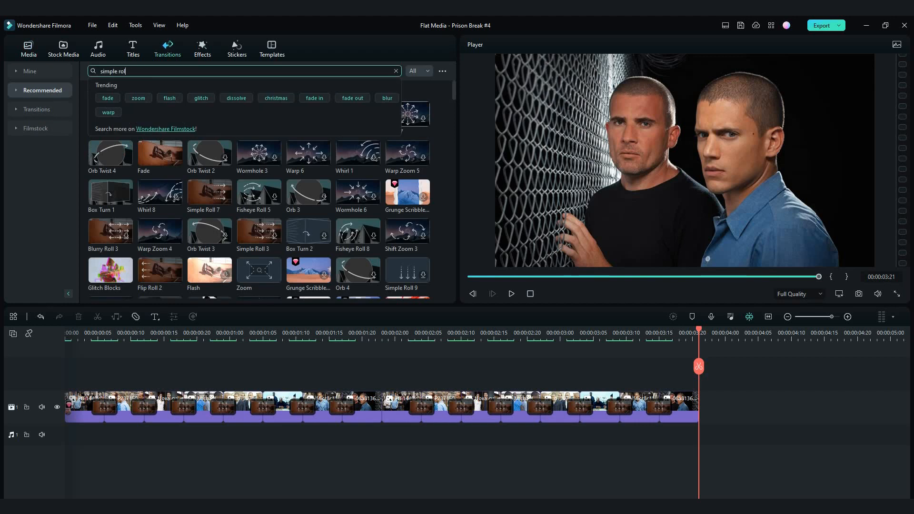
type("l 4")
key("Return")
left_click_drag(372, 406, 395, 406)
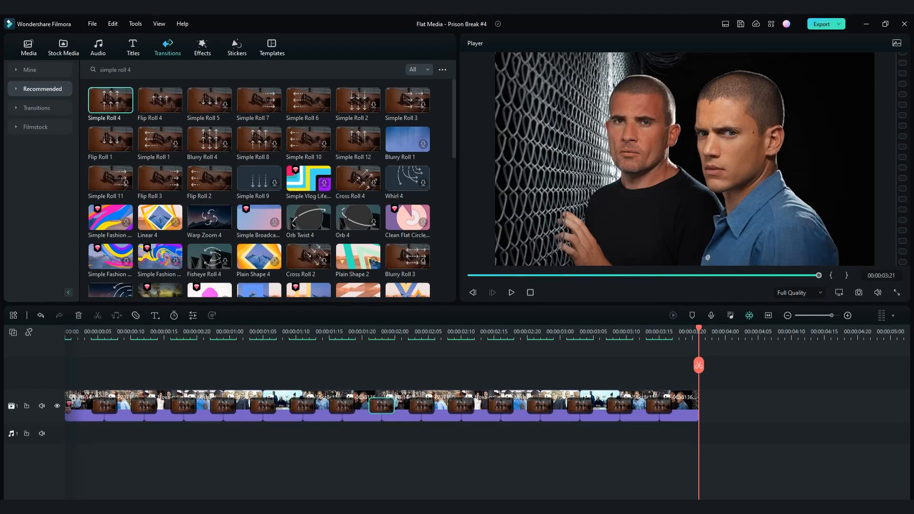
Step: Search the effects for "anime" and add Anime 03 on a track above the clips, spanning the whole sequence
left_click(203, 48)
left_click(158, 70)
type("anim")
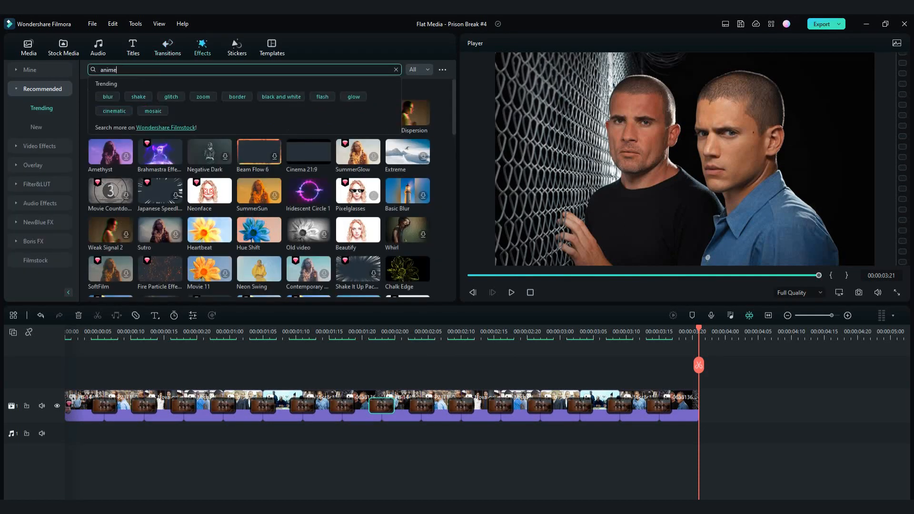
type("e")
key("Return")
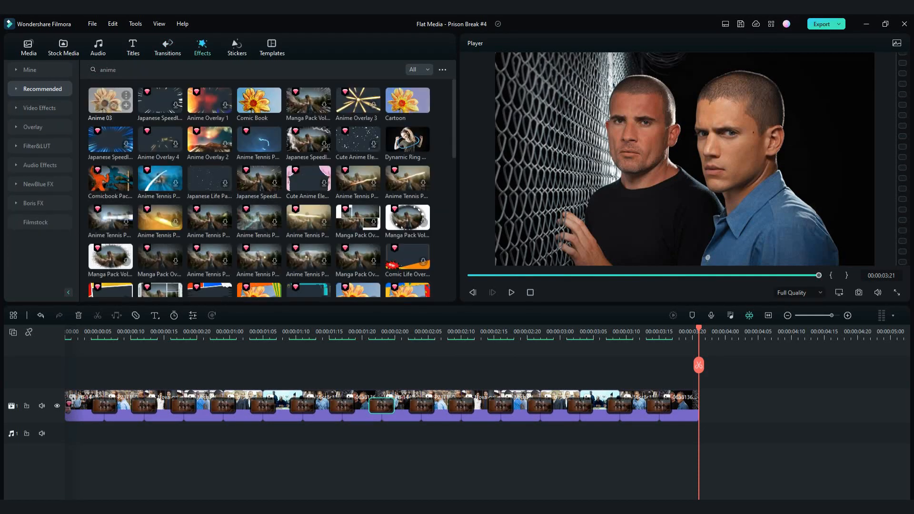
left_click_drag(108, 100, 66, 374)
left_click_drag(888, 384, 699, 384)
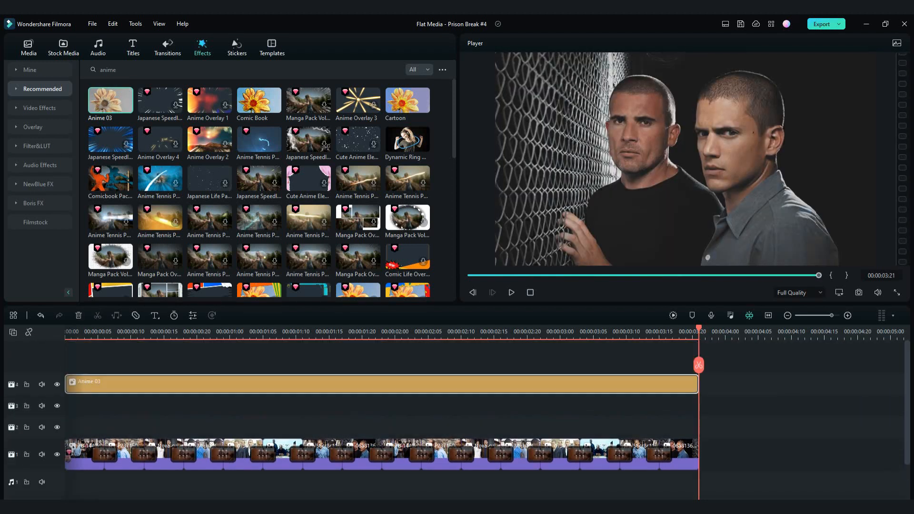
Step: Search the effects for "film grain" and add Film Grain above the clips, trimmed to the end of the sequence
left_click(245, 69)
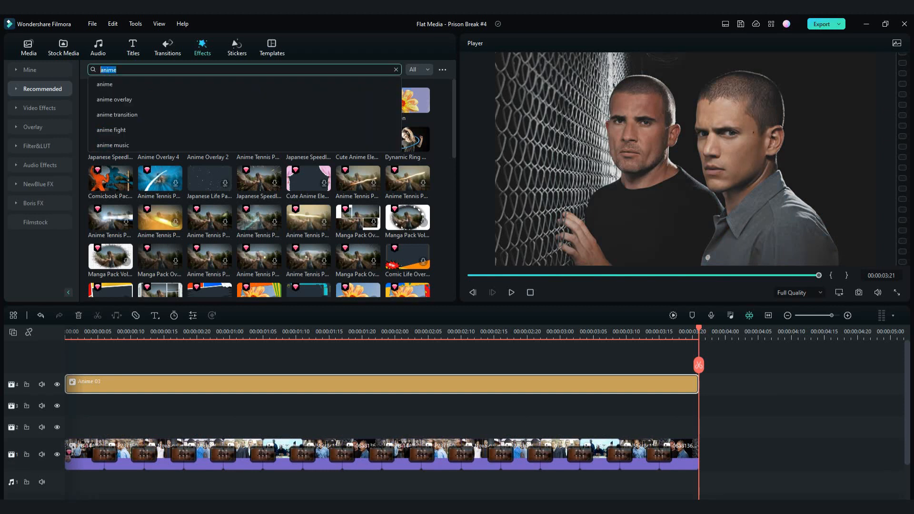
type("film grain")
key("Return")
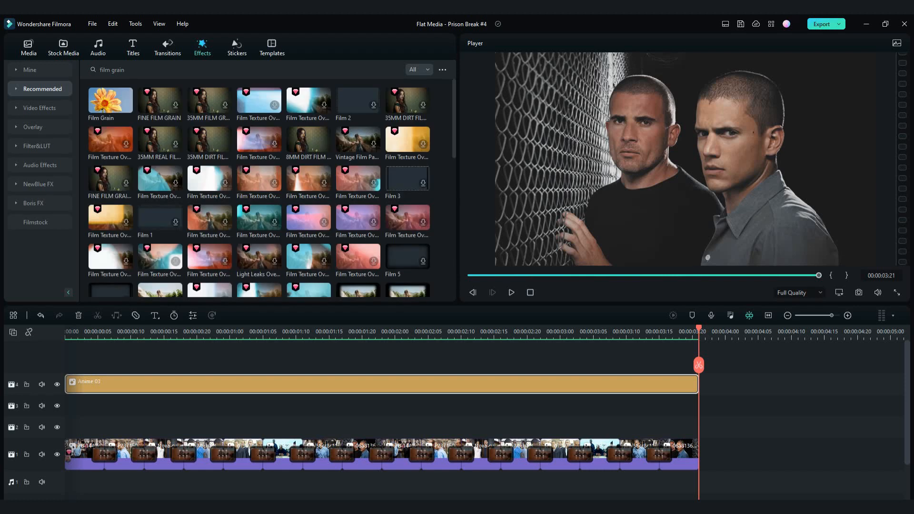
left_click(126, 105)
left_click_drag(889, 427, 698, 427)
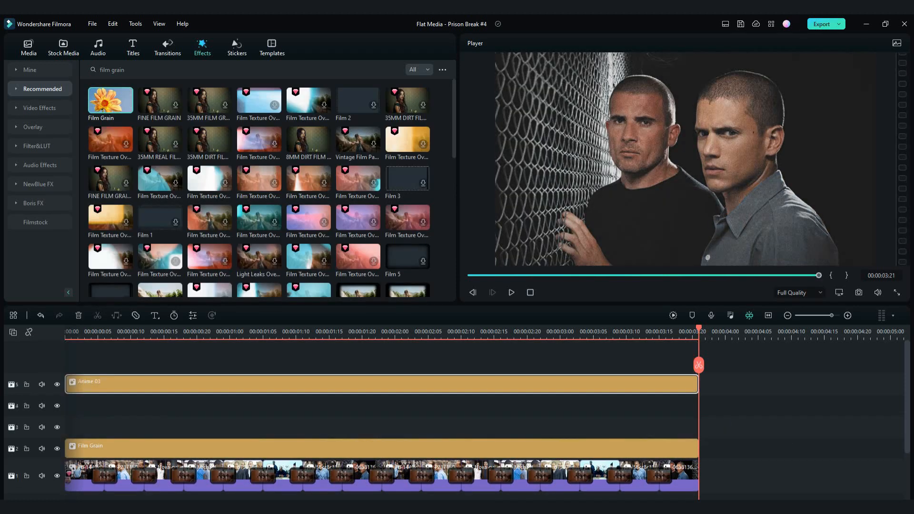
Step: Add the NewBlue FX Stylizer effect Glow Pro on a track above Anime 03, trimmed to the sequence's end
left_click(113, 69)
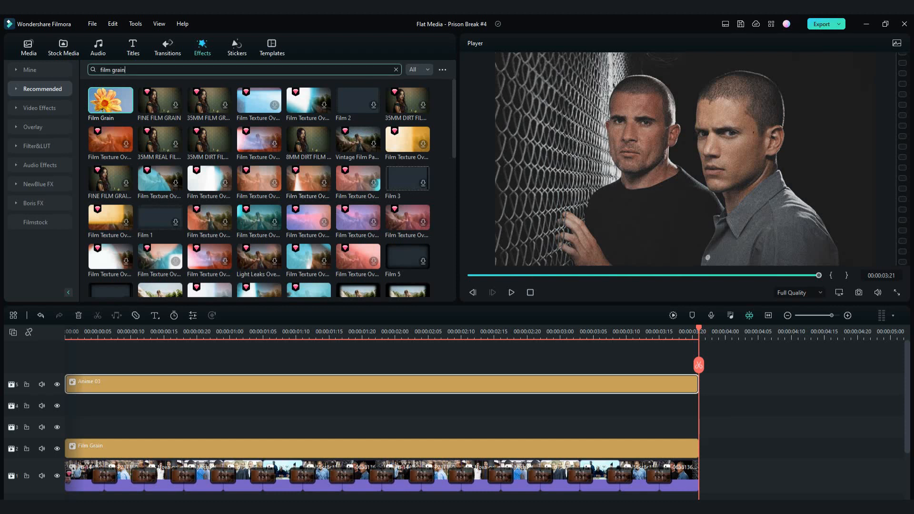
left_click(38, 184)
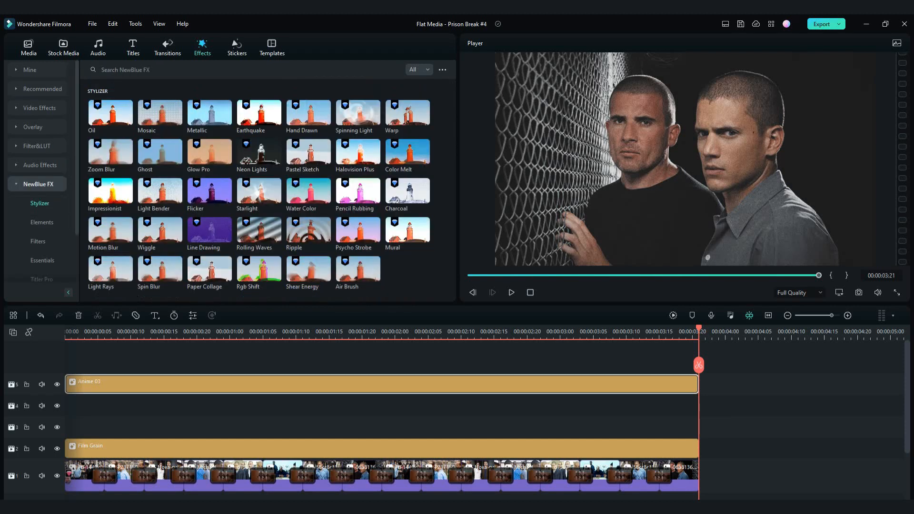
left_click_drag(209, 153, 66, 359)
left_click_drag(889, 384, 698, 384)
Step: Open the Glow Pro effect's settings and choose the Angels preset
double_click(692, 383)
left_click(216, 118)
left_click(216, 150)
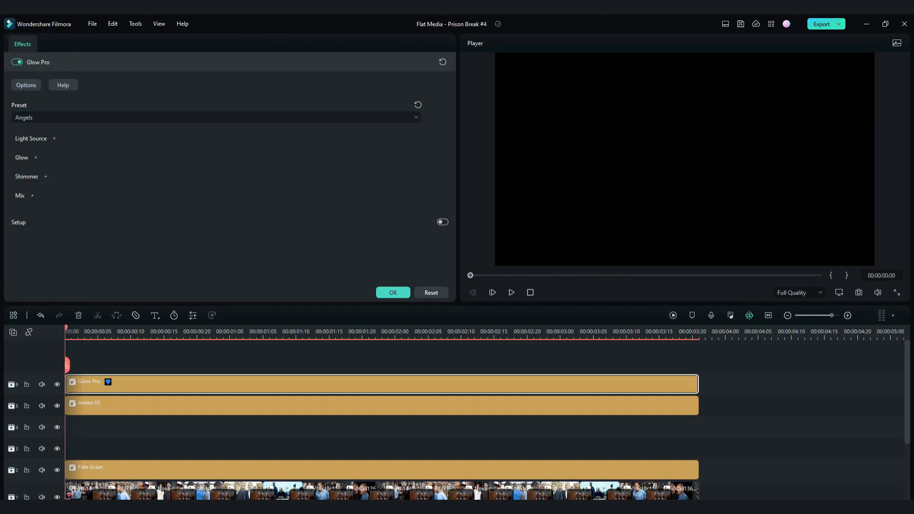
Step: Set Glow Pro's light source to a brownish-orange colour and its sensitivity to 20.5
left_click_drag(67, 365, 85, 365)
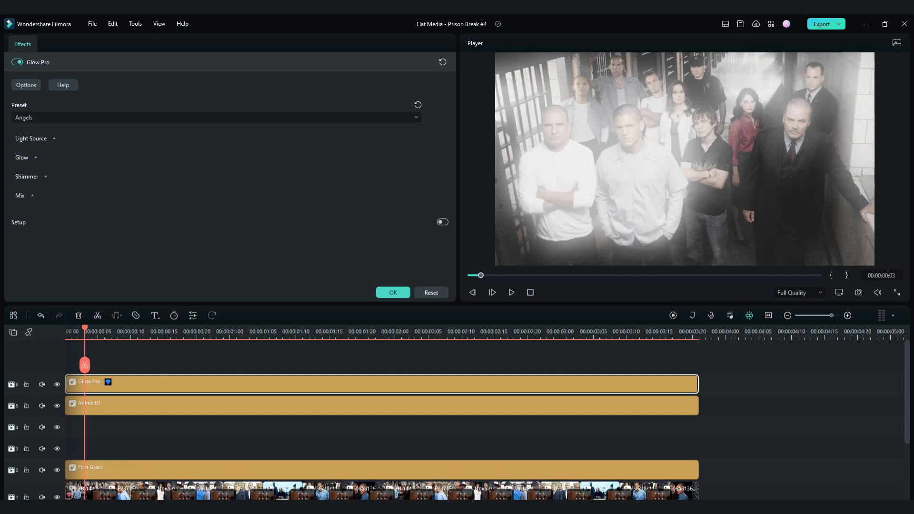
left_click(31, 139)
left_click_drag(245, 197, 72, 197)
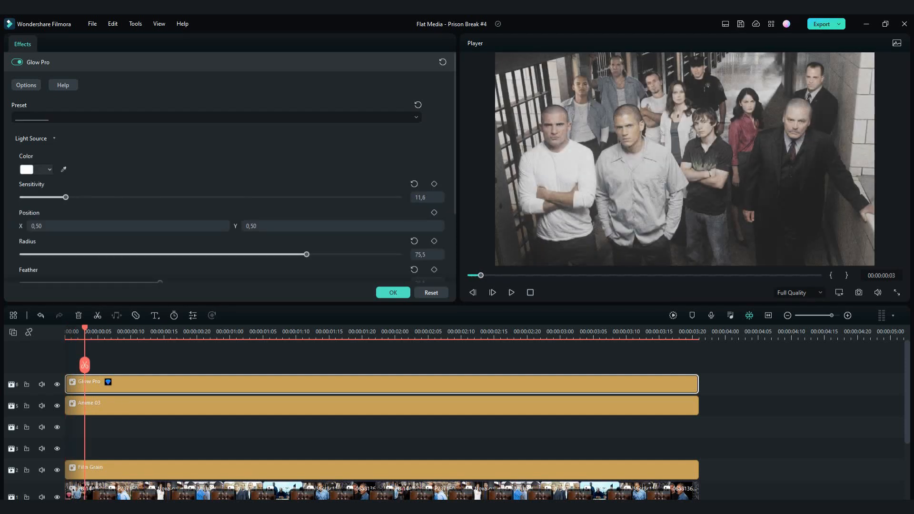
scroll(143, 167, "down", 4)
scroll(143, 167, "up", 2)
left_click(36, 112)
left_click(64, 156)
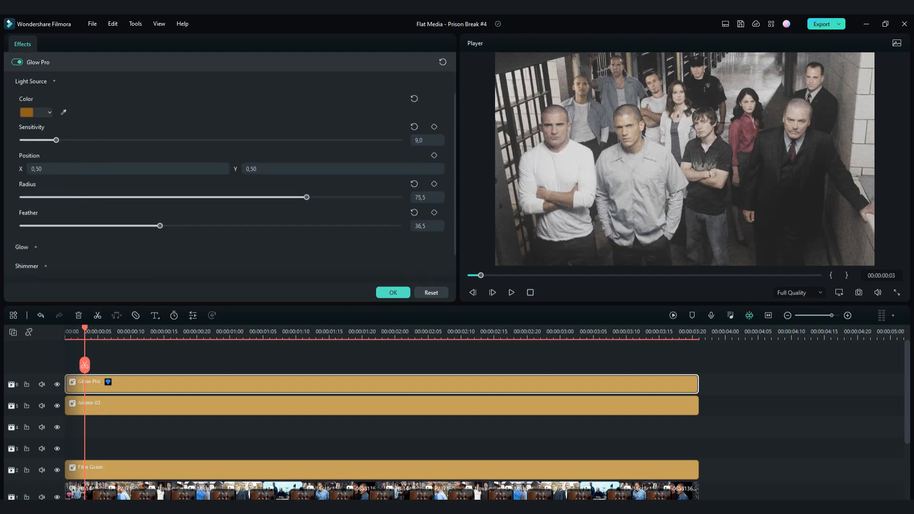
left_click_drag(87, 140, 100, 140)
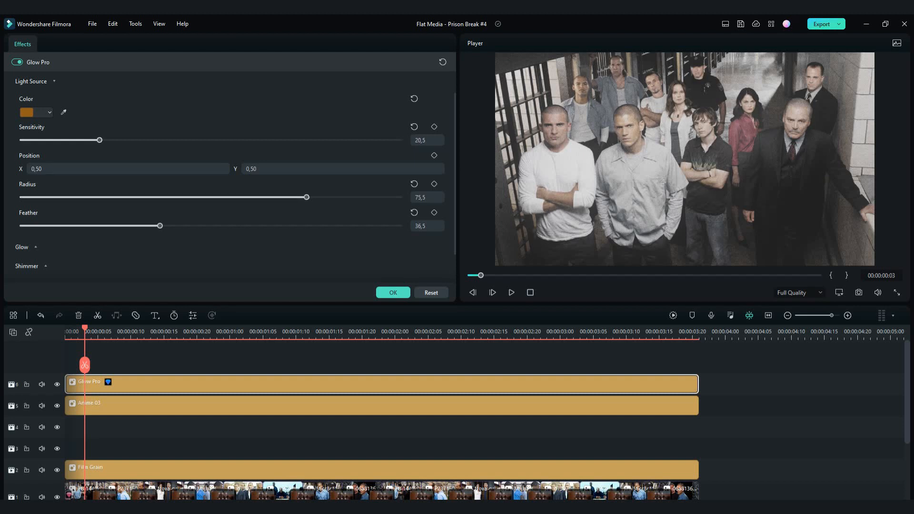
Step: Set the glow to dark grey with a blend of 16.9 and a strength of 42.6, and apply the Glow Pro settings
scroll(230, 181, "down", 2)
left_click(35, 207)
left_click(36, 238)
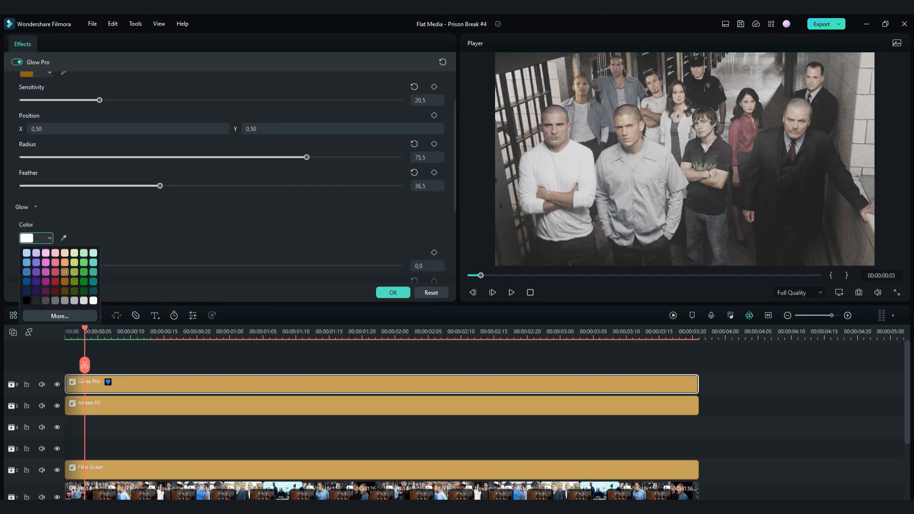
left_click(46, 300)
scroll(164, 186, "down", 1)
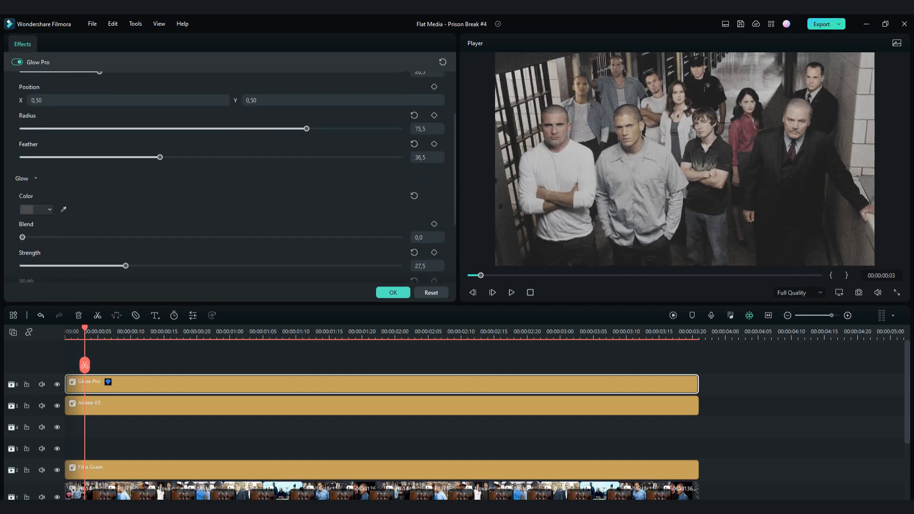
scroll(230, 177, "down", 1)
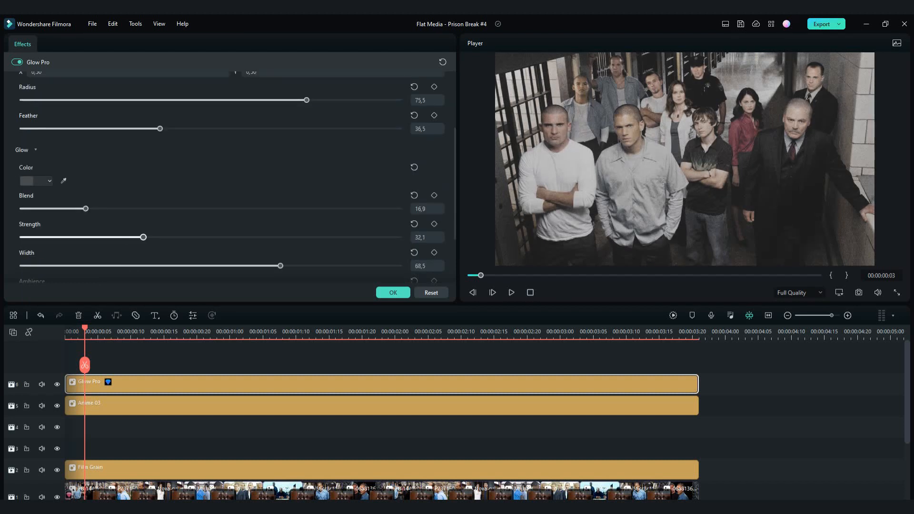
scroll(228, 176, "down", 3)
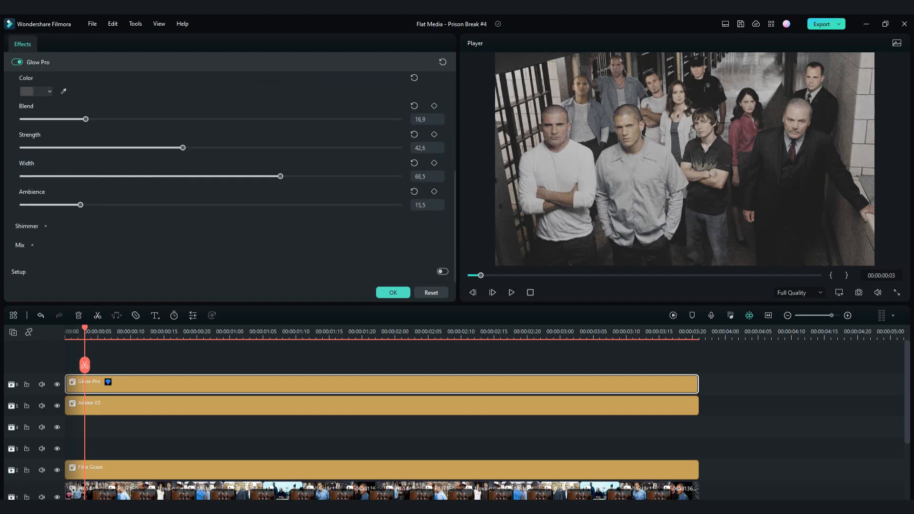
left_click(393, 293)
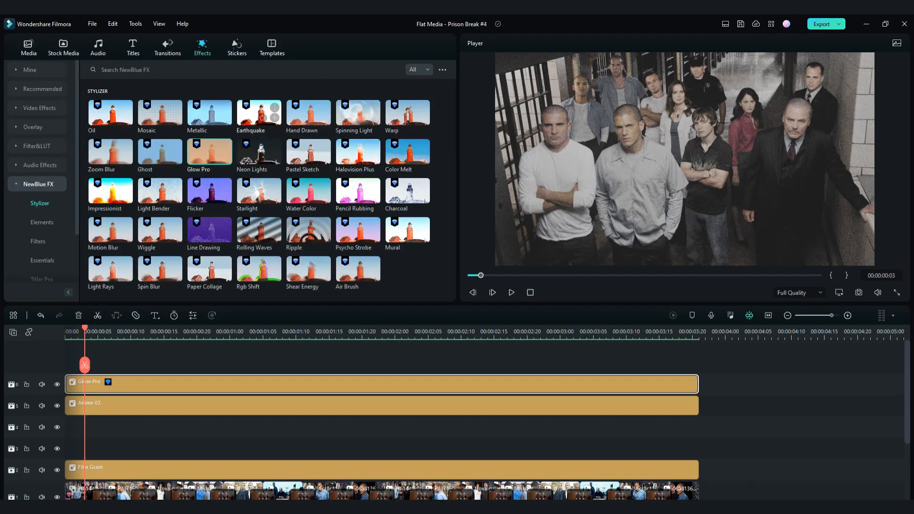
Step: Search the effects for "cinematic" and add Cinema 21:9 on a track above Glow Pro, trimmed to the sequence's end
left_click(266, 70)
type("cinematic")
key("Return")
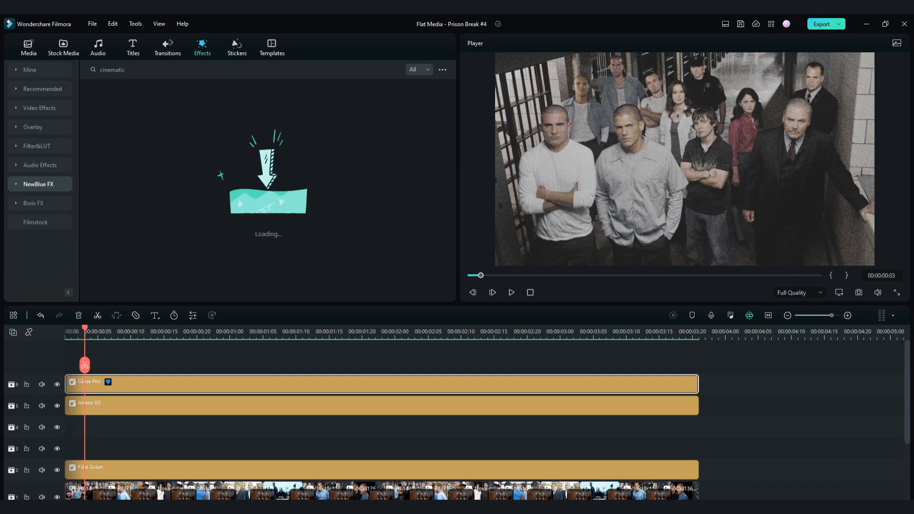
left_click(396, 70)
left_click(267, 70)
type("cinematic")
key("Return")
left_click_drag(111, 100, 69, 359)
left_click_drag(889, 384, 699, 383)
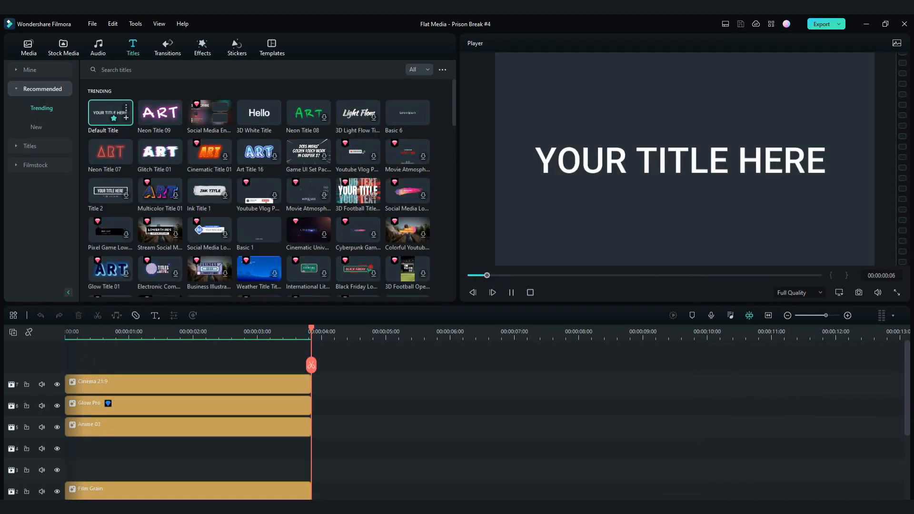
Step: Add a Default Title after the sequence with the text PRISON BREAK in the FakeEmpire-Regular font
left_click_drag(110, 112, 476, 405)
double_click(477, 406)
left_click(143, 115)
key("ctrl+a")
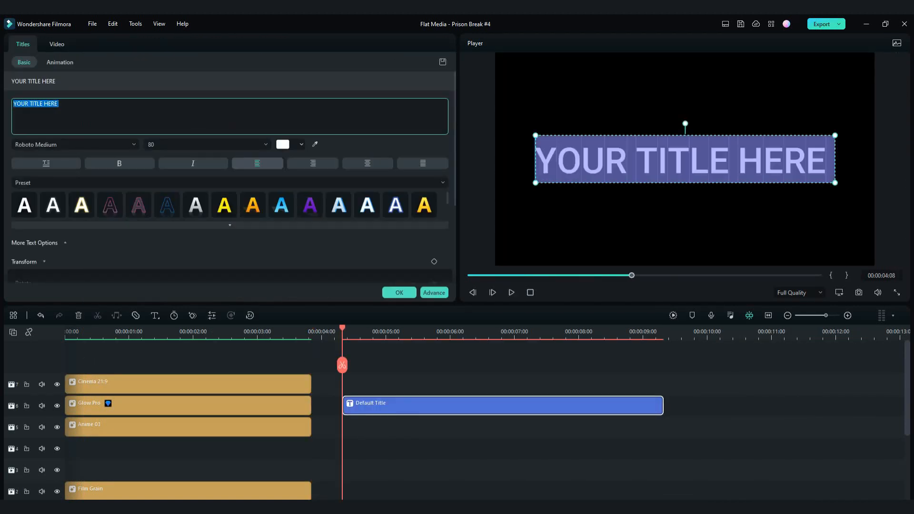
type("PRISON BREAK")
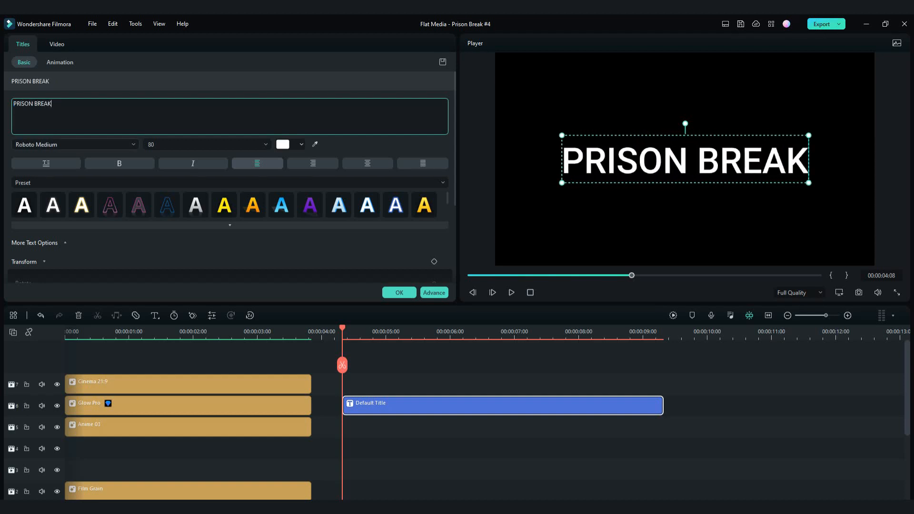
left_click(71, 144)
left_click(57, 191)
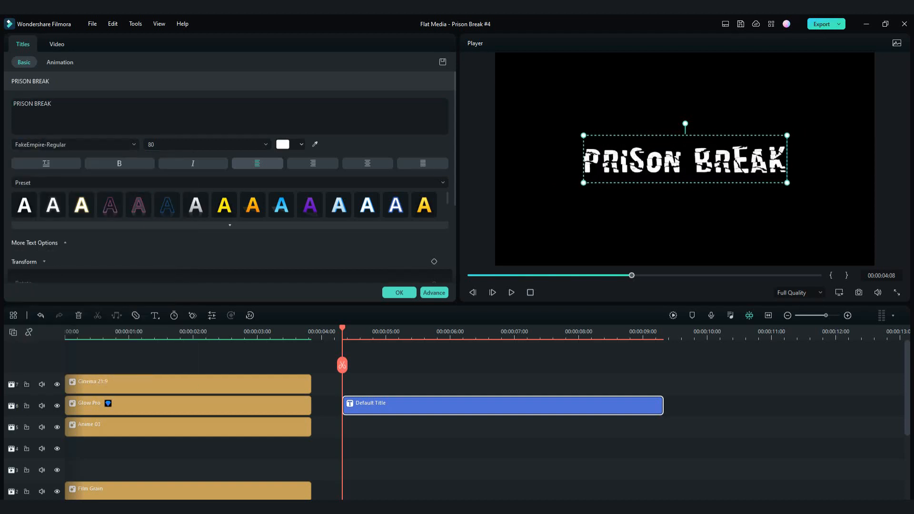
Step: Set the font size of the A in BREAK to 90 and of the E to 100
left_click_drag(54, 104, 49, 104)
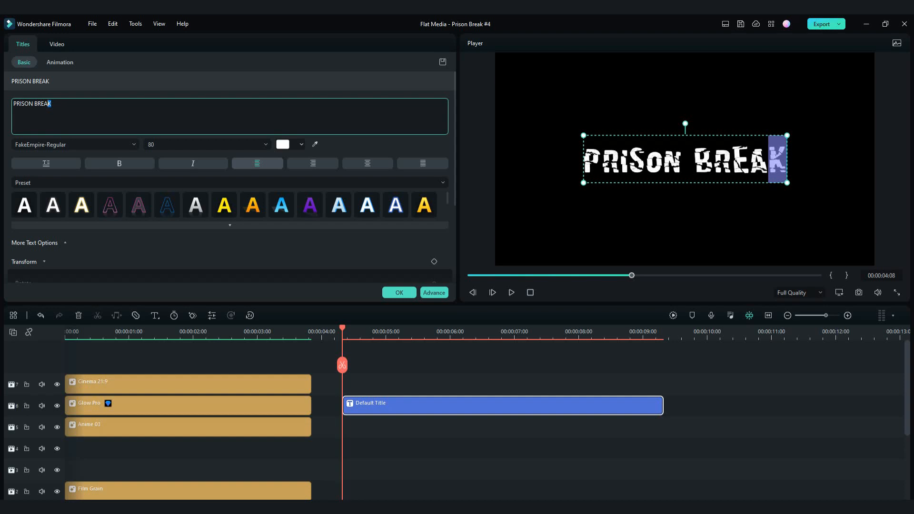
key("Left")
key("shift+Left")
double_click(151, 144)
type("9")
left_click_drag(44, 104, 41, 104)
double_click(151, 144)
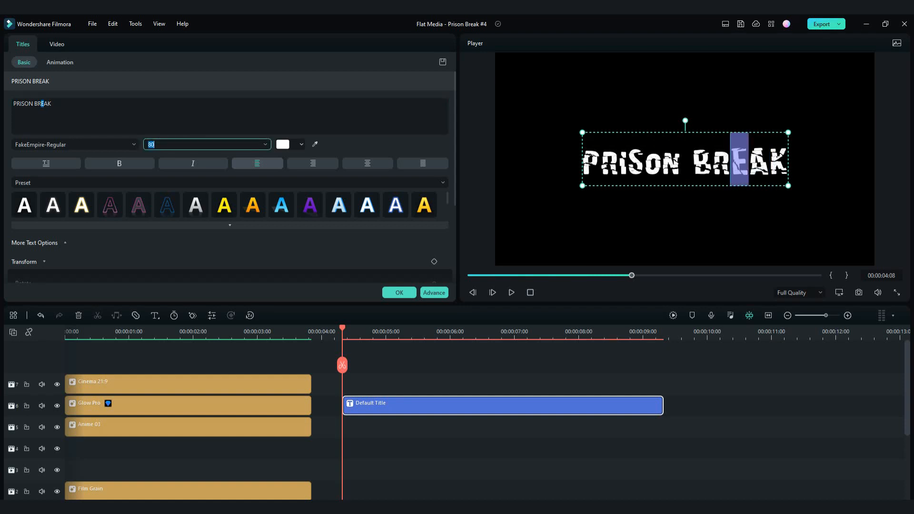
type("100")
key("Return")
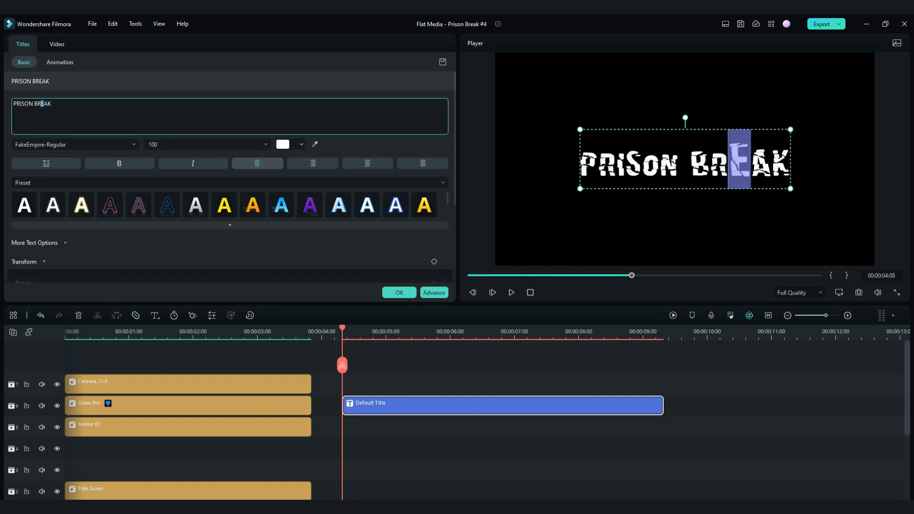
Step: Set the font size of the R in BREAK to 130
left_click_drag(38, 103, 40, 104)
double_click(151, 145)
type("11")
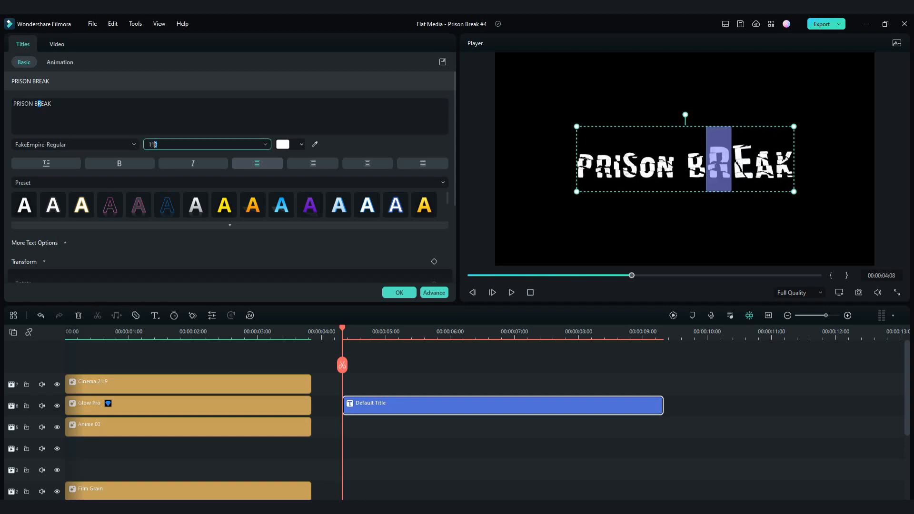
key("BackSpace")
key("BackSpace")
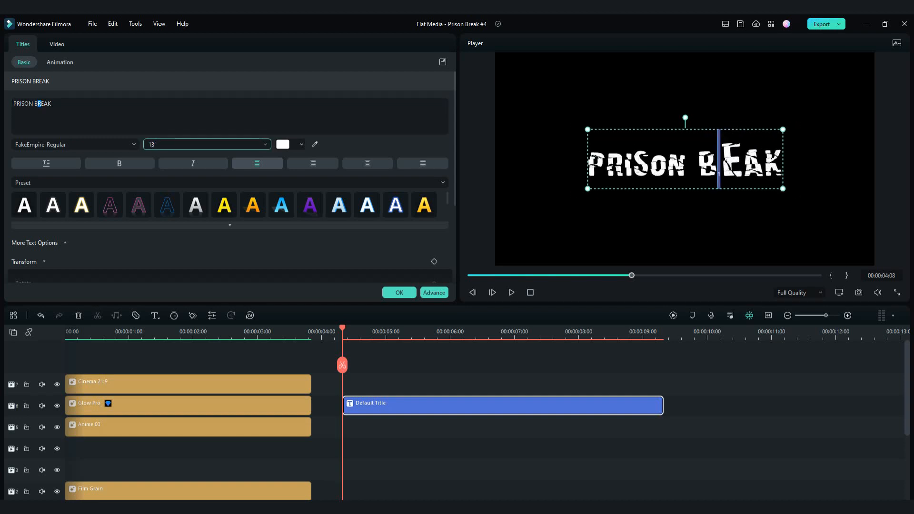
type("30")
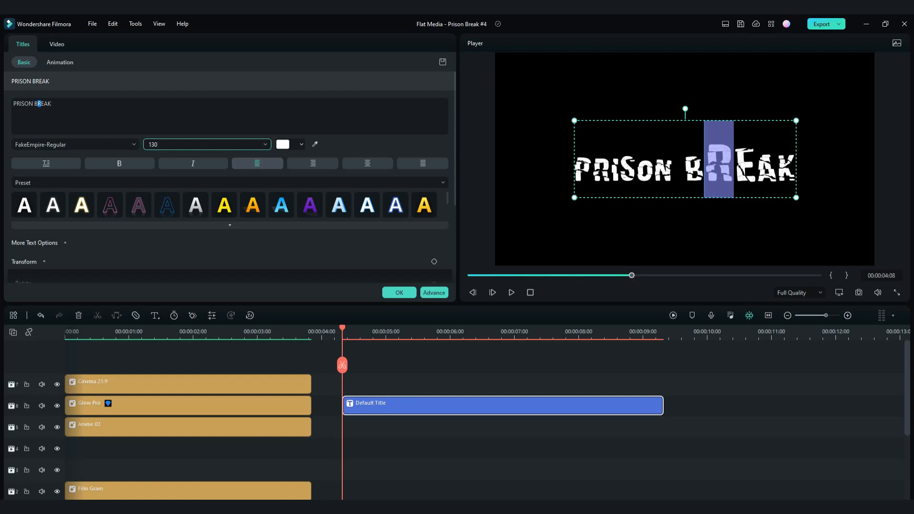
Step: Set the font size of the B in BREAK to 150
left_click_drag(35, 103, 38, 104)
double_click(151, 144)
type("160")
key("BackSpace")
key("BackSpace")
type("50")
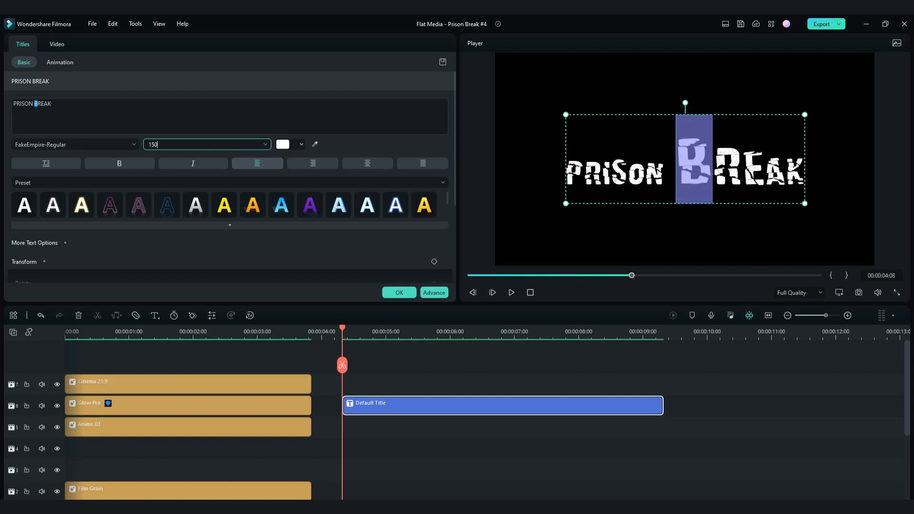
Step: Set the font size of the N in PRISON to 170 and of the O to 150
left_click_drag(33, 104, 29, 104)
double_click(153, 145)
type("170")
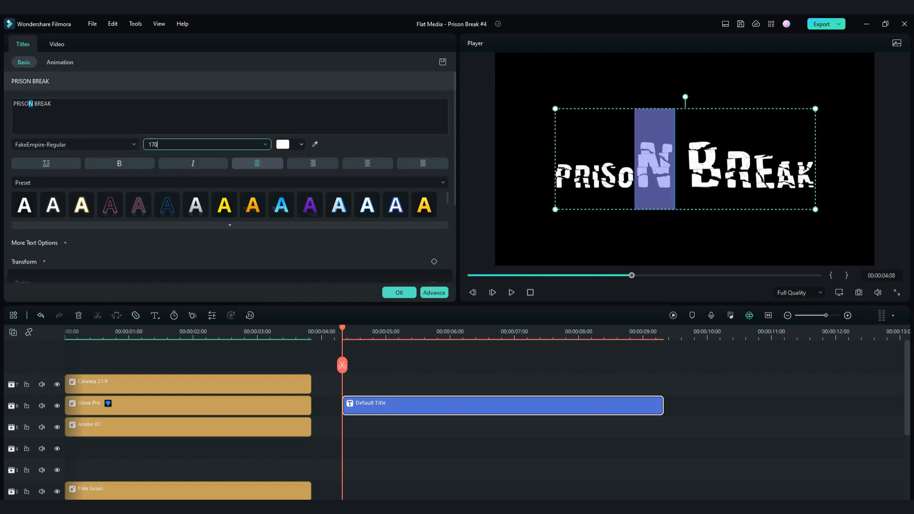
left_click_drag(30, 104, 25, 104)
double_click(151, 145)
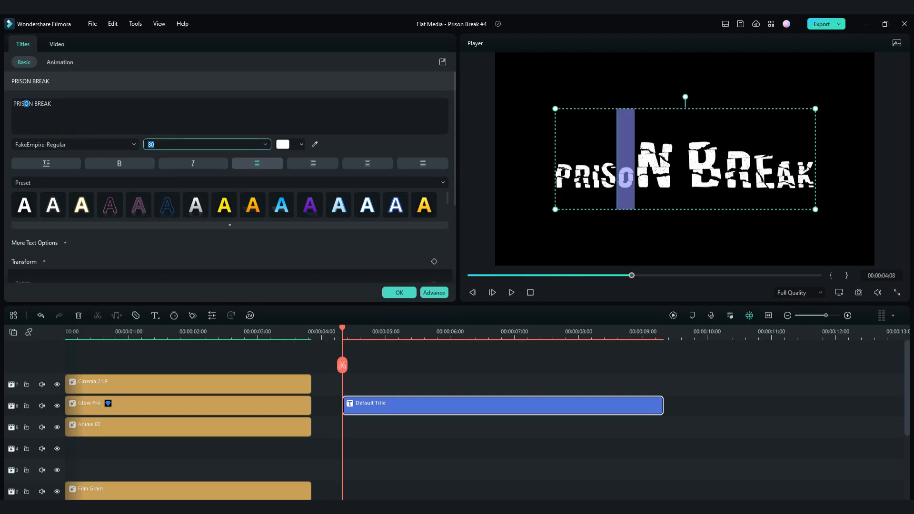
type("150")
Step: Enlarge the next letter before the O in PRISON, trying font size 130 and 120
left_click_drag(25, 104, 26, 103)
left_click(22, 104)
double_click(150, 144)
type("130")
key("BackSpace")
key("BackSpace")
type("20")
Step: Set the font size of the R in PRISON to 110 and of the P to 100, and confirm the title
left_click_drag(22, 104, 16, 104)
double_click(151, 144)
type("120")
double_click(151, 144)
type("110")
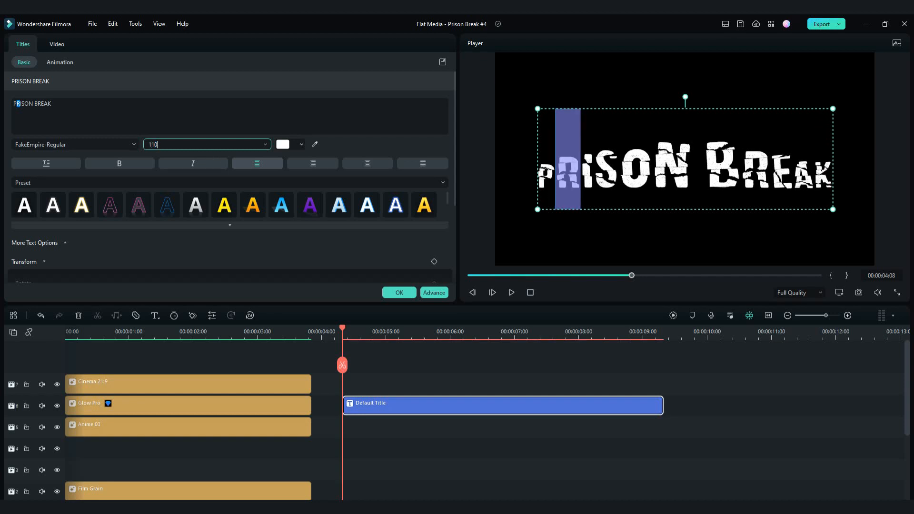
left_click_drag(17, 103, 13, 104)
double_click(151, 144)
type("100")
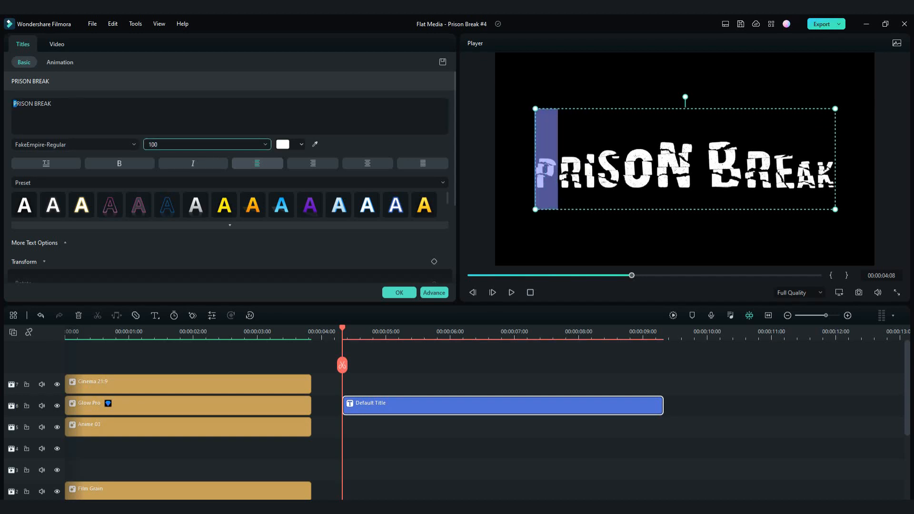
left_click(399, 293)
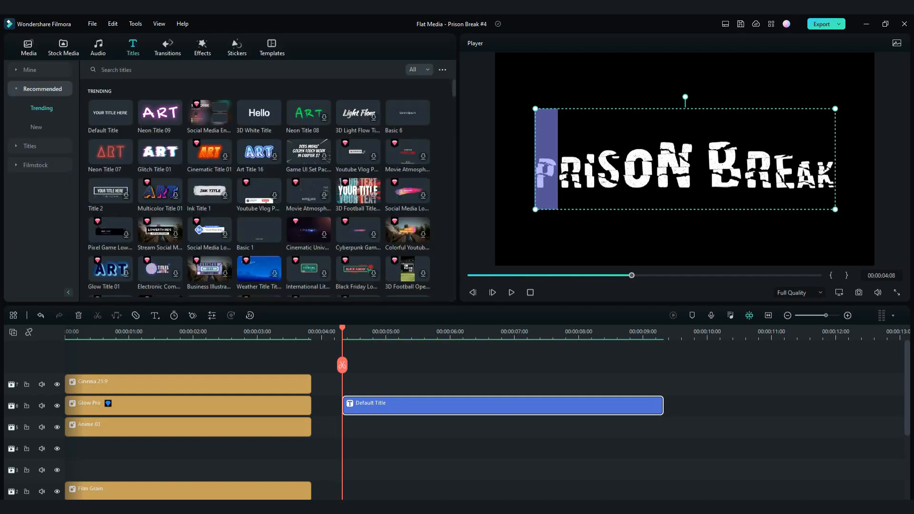
left_click(410, 371)
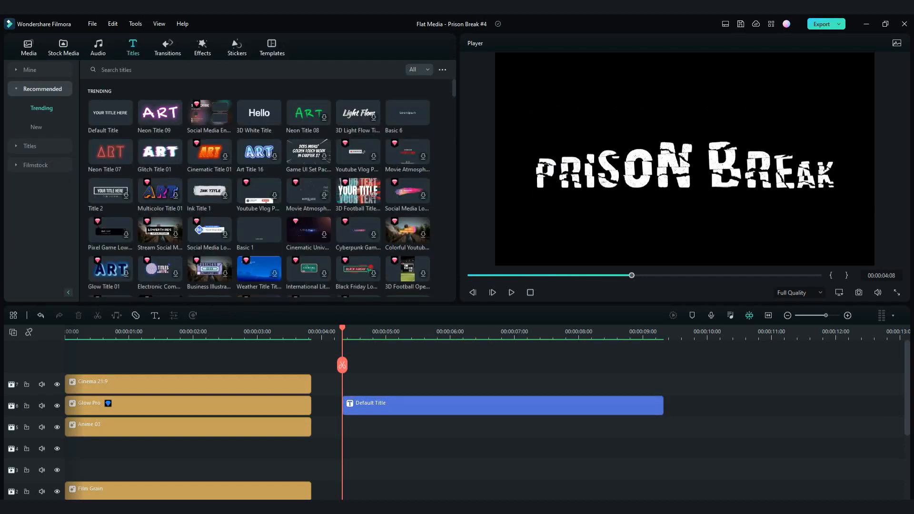
Step: Add the Black solid colour from the Filmstock stock media on the track beneath the title, aligned with its start
left_click(30, 70)
left_click(64, 48)
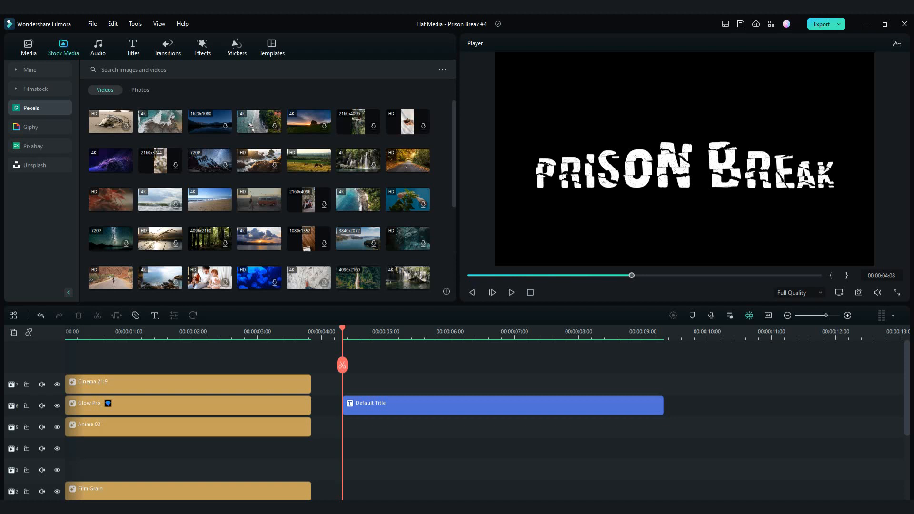
left_click(30, 70)
left_click(35, 127)
scroll(190, 214, "down", 3)
left_click_drag(110, 272, 345, 428)
Step: Take a snapshot of the title frame at 00:00:04:15
left_click(361, 376)
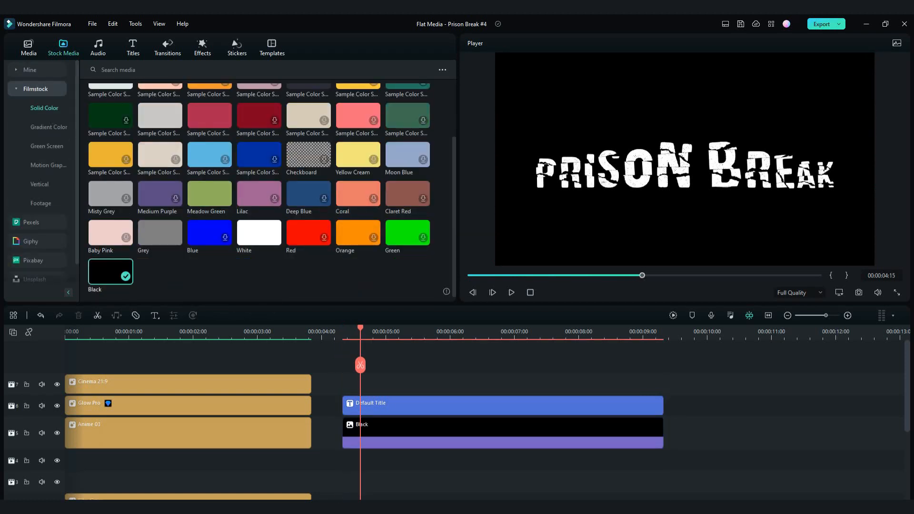
left_click(859, 292)
left_click(505, 275)
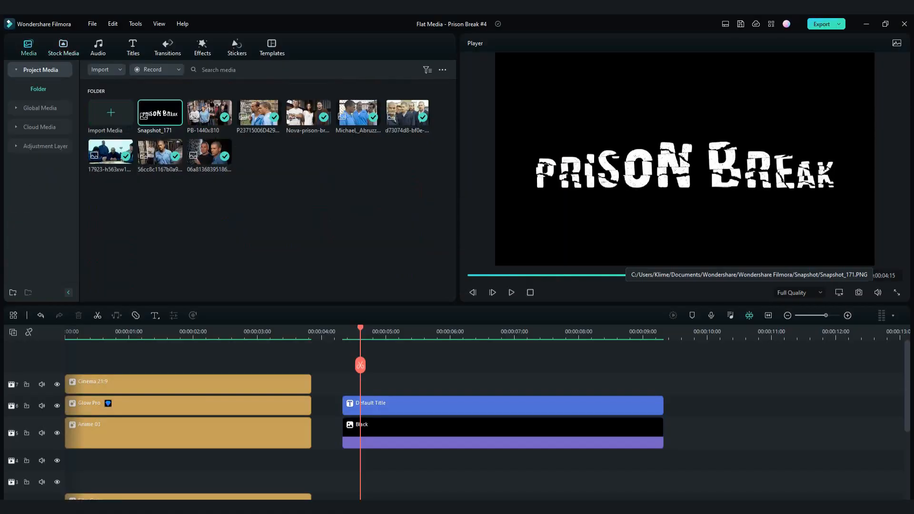
Step: Move the title and Black clips below Anime 03, starting at about 2:06, trim them near the sequence's end, and render the preview
scroll(365, 402, "down", 1)
scroll(364, 403, "down", 1)
left_click_drag(364, 386, 209, 440)
left_click_drag(381, 358, 247, 413)
left_click_drag(529, 413, 312, 419)
left_click(673, 315)
left_click_drag(226, 332, 198, 332)
Step: Set the PRISON BREAK title's blend mode to Screen and confirm
double_click(215, 413)
scroll(228, 200, "down", 5)
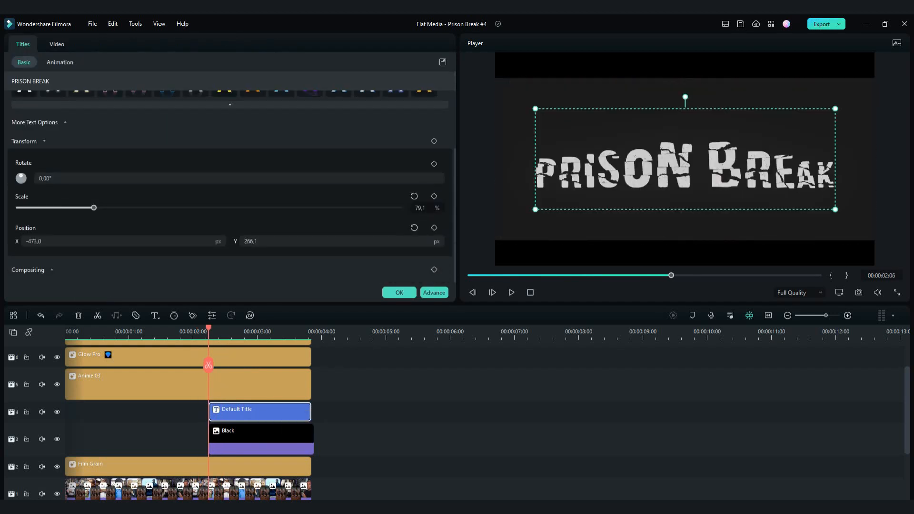
left_click(29, 226)
left_click(32, 339)
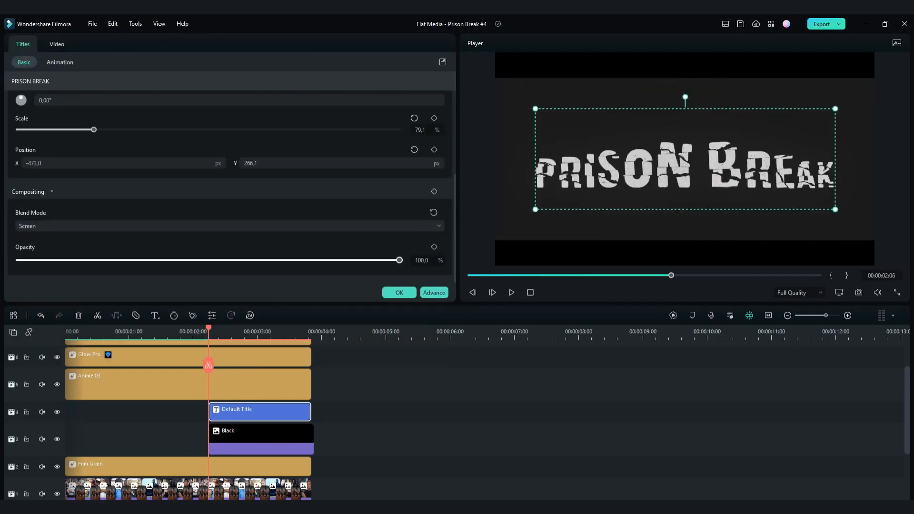
left_click(399, 291)
Step: Find the Auto Pan effect in the NewBlue FX Elements and add it on a new track above Cinema 21:9, trimmed to the sequence's end
left_click(214, 70)
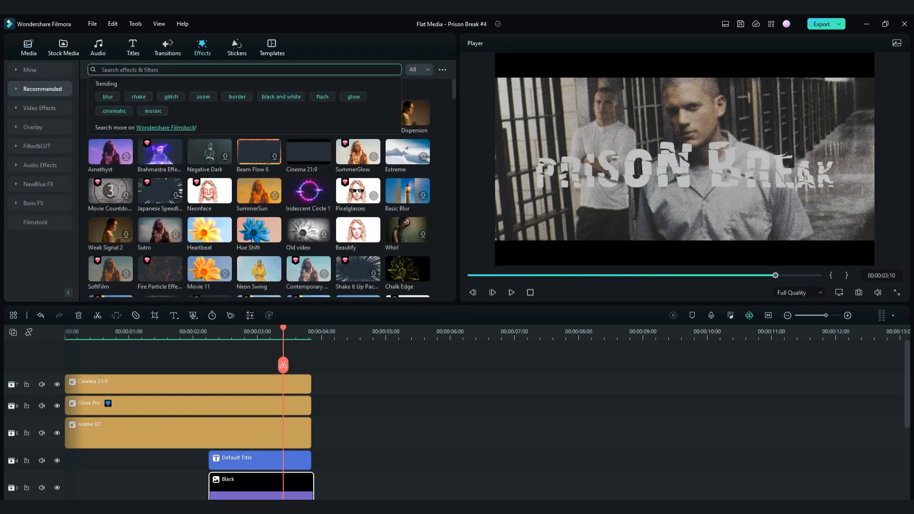
type("autopan")
key("Return")
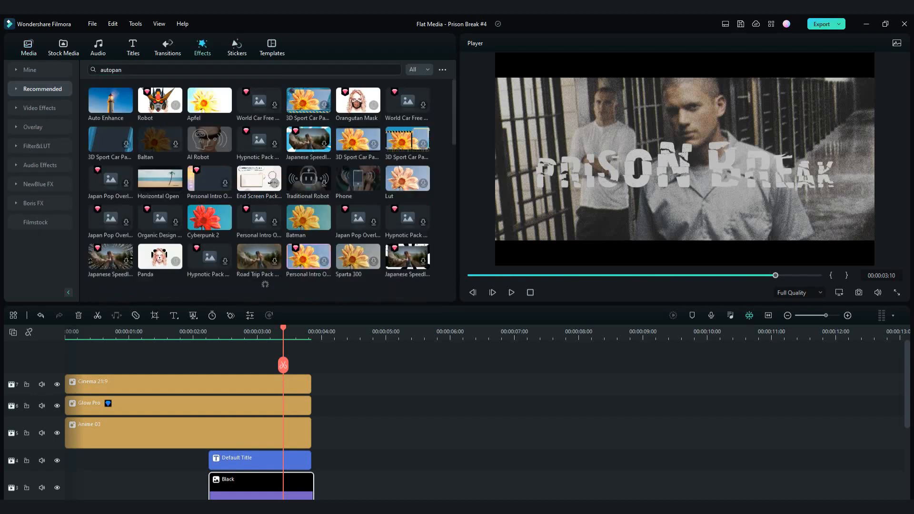
left_click(39, 184)
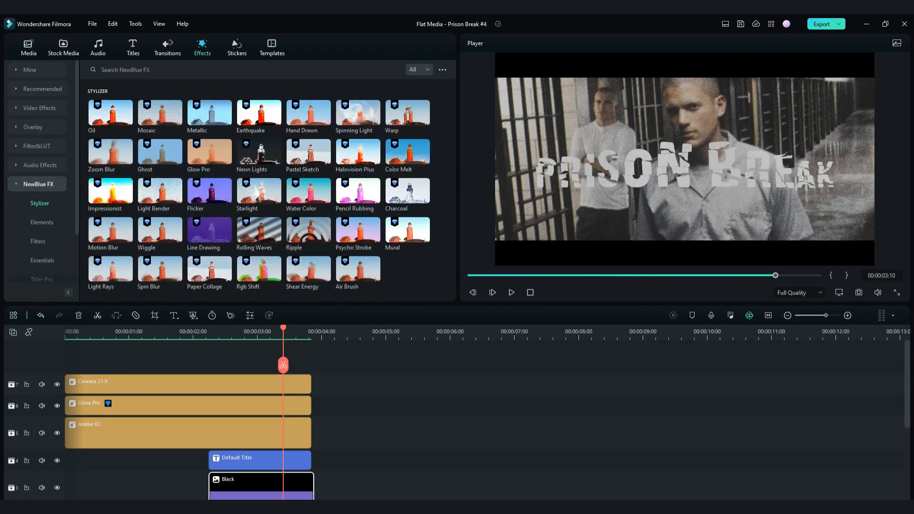
left_click(41, 223)
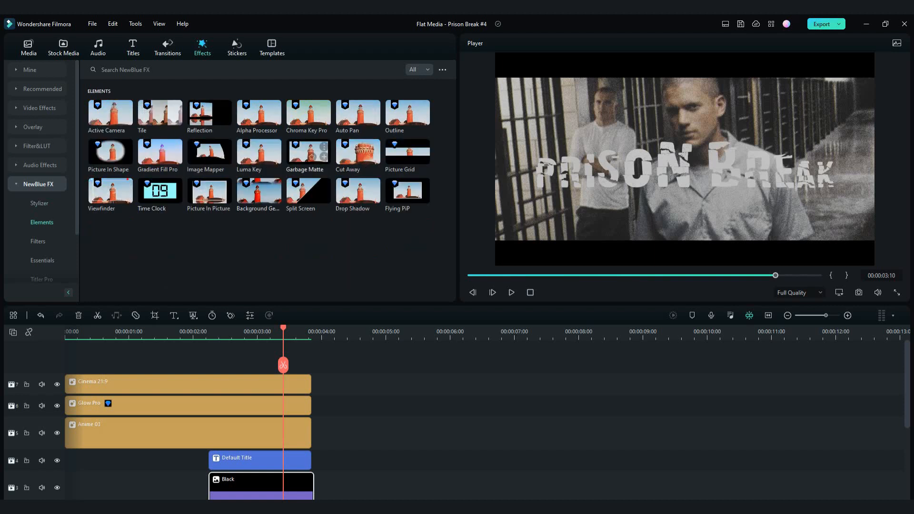
left_click_drag(358, 112, 95, 383)
left_click_drag(388, 383, 314, 383)
Step: Open the Auto Pan effect's settings, use the Ease Out preset and expand its Start parameters
double_click(247, 384)
left_click(217, 122)
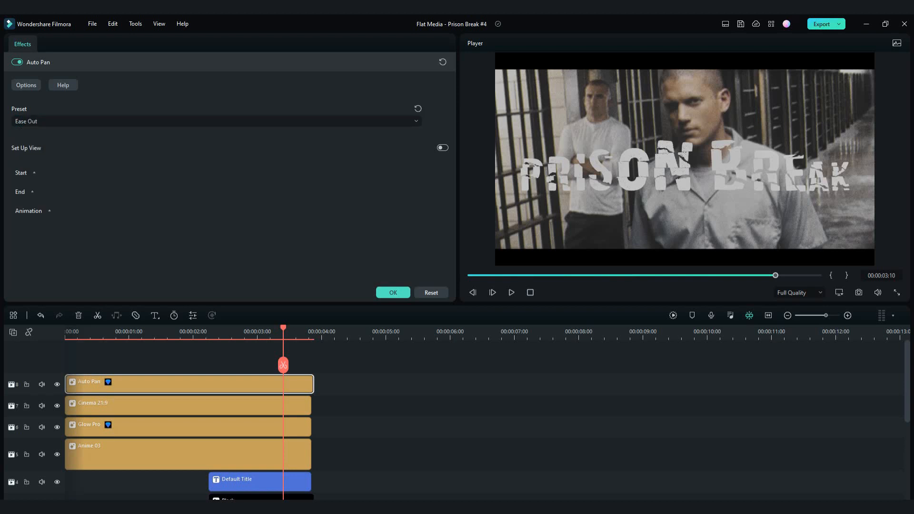
left_click(95, 155)
left_click(34, 173)
Step: Keyframe the Black clip's opacity from 0% at 00:00:02:06 to 100% at the clip's end and confirm
scroll(230, 177, "down", 1)
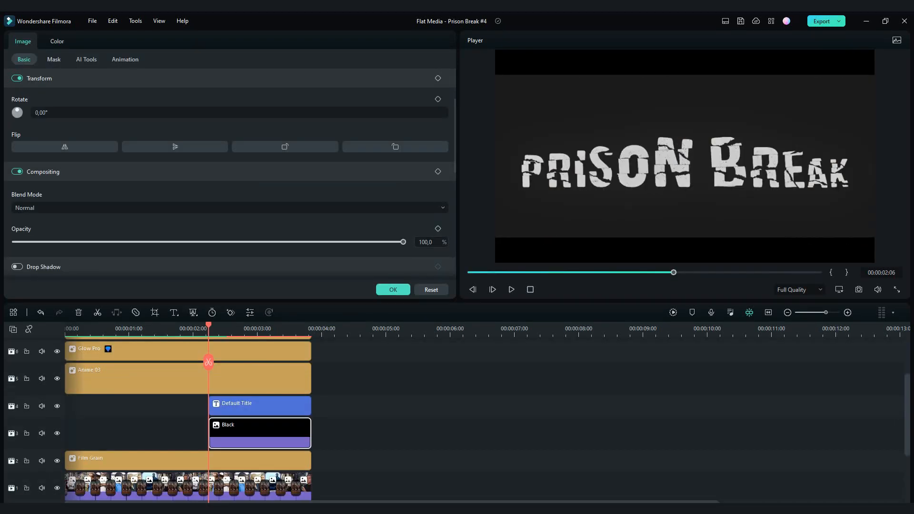
left_click_drag(403, 242, 14, 242)
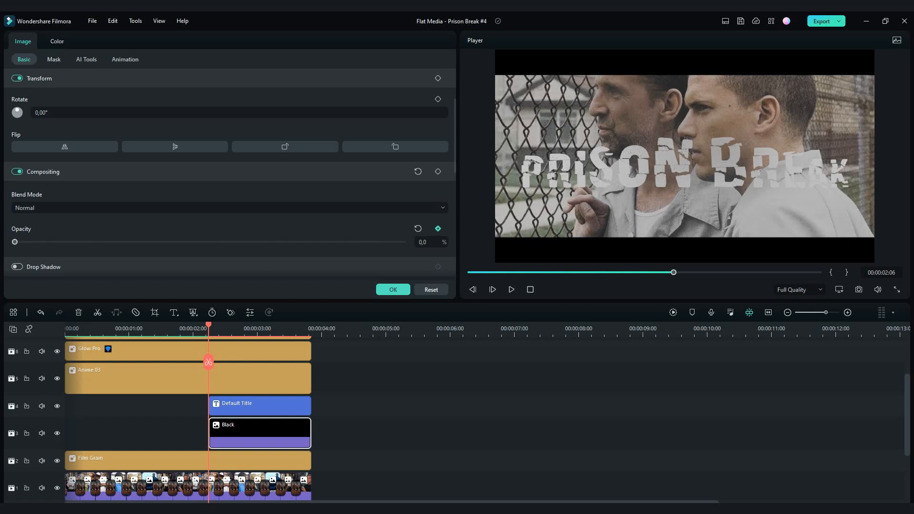
left_click_drag(208, 325, 309, 325)
key("Right")
left_click_drag(62, 242, 404, 242)
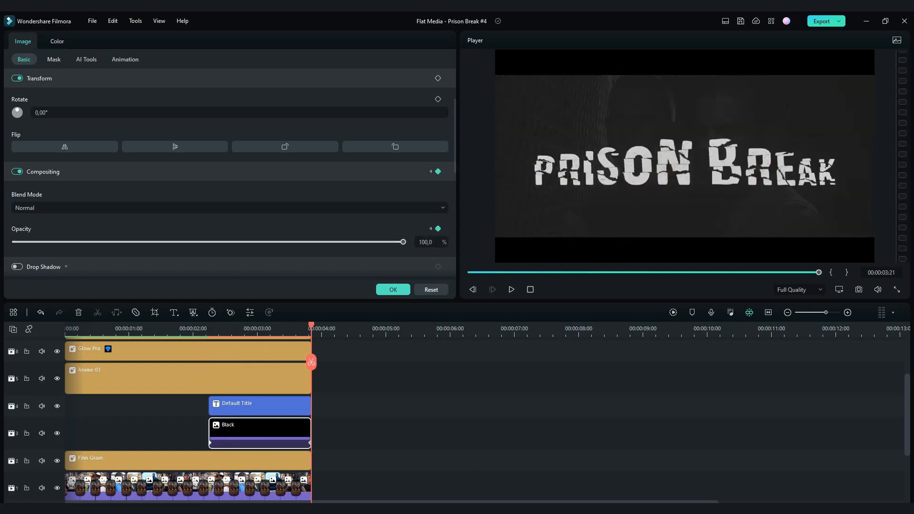
left_click(393, 289)
Step: Render the preview and play back the title section to check the fade to black
left_click(257, 328)
left_click(211, 329)
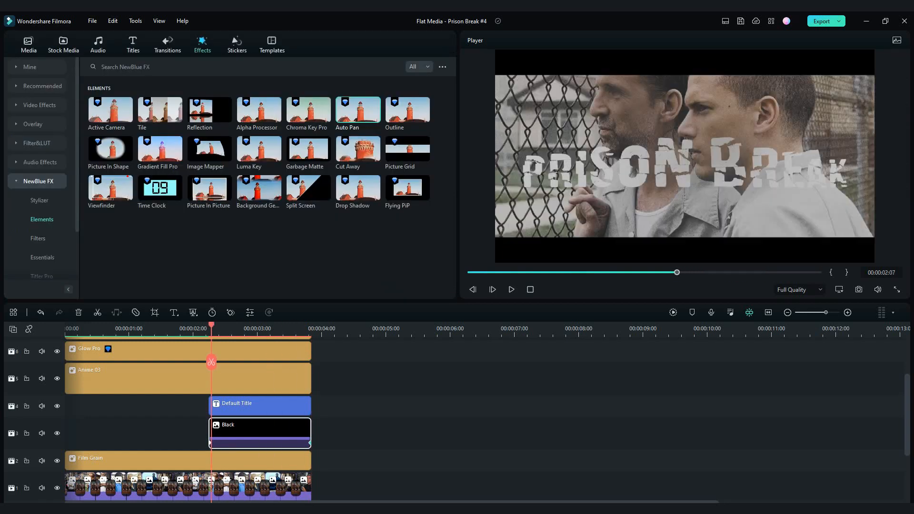
key("Left")
key("Return")
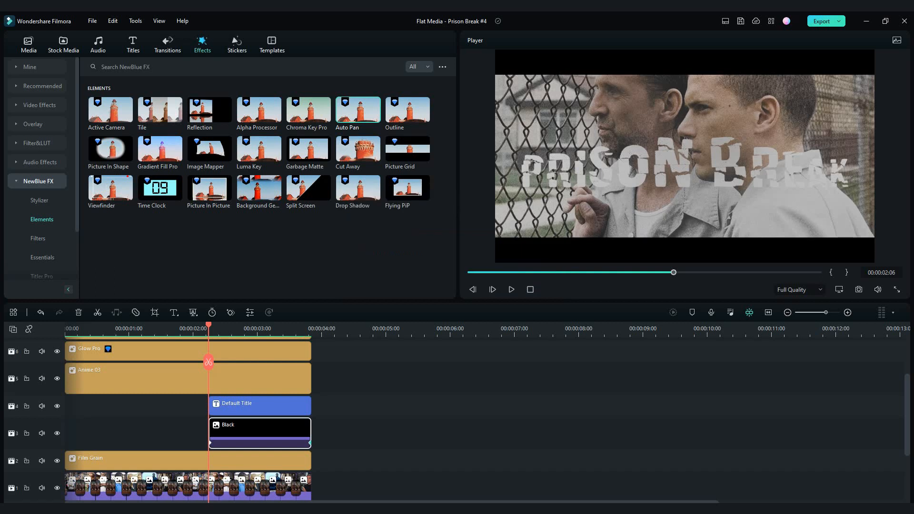
left_click_drag(209, 326, 131, 328)
key("space")
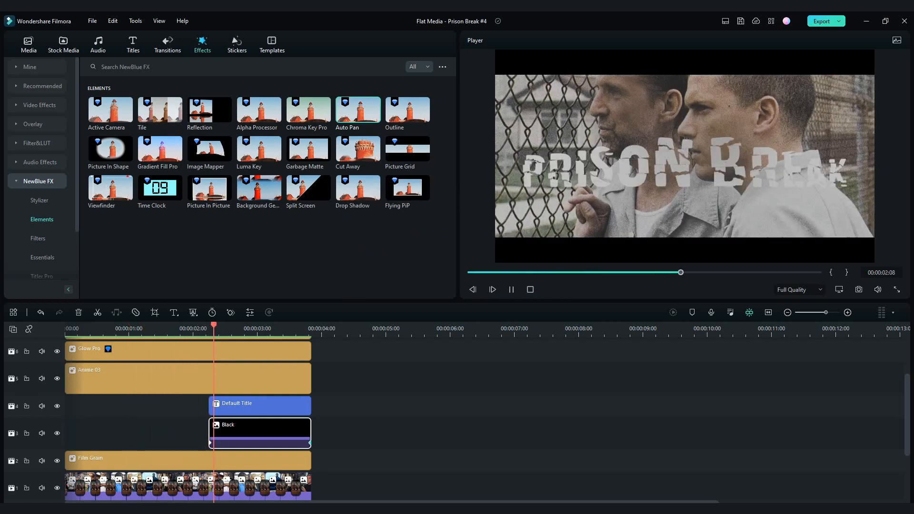
left_click_drag(311, 326, 205, 327)
key("space")
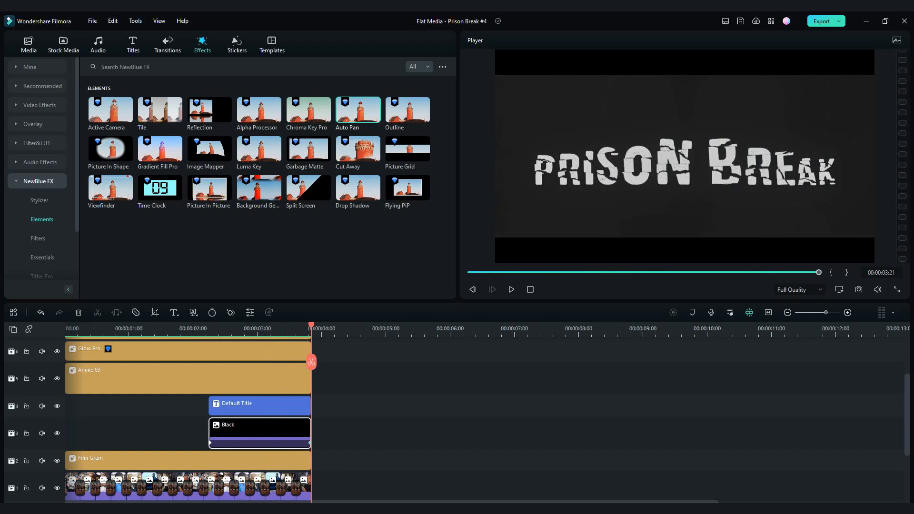
Step: Search the transitions for glitch, apply a Glitch Intro transition to the title's start, and extend the title's start to about 2 seconds
left_click(168, 45)
left_click(191, 67)
key("Return")
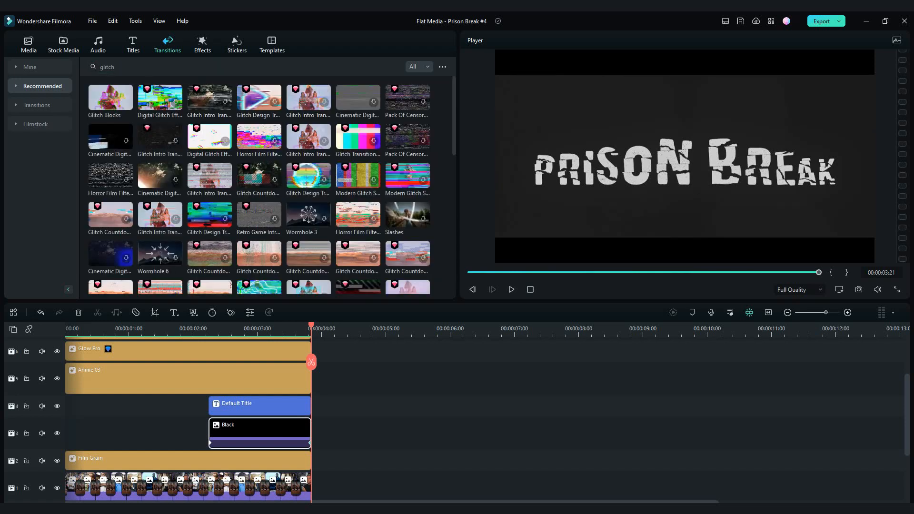
left_click_drag(308, 98, 261, 405)
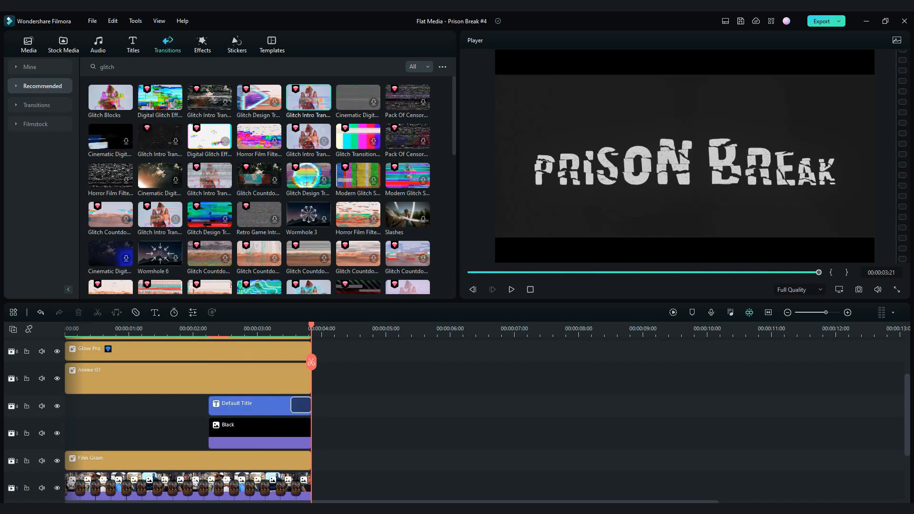
left_click_drag(210, 406, 189, 407)
left_click_drag(300, 406, 198, 406)
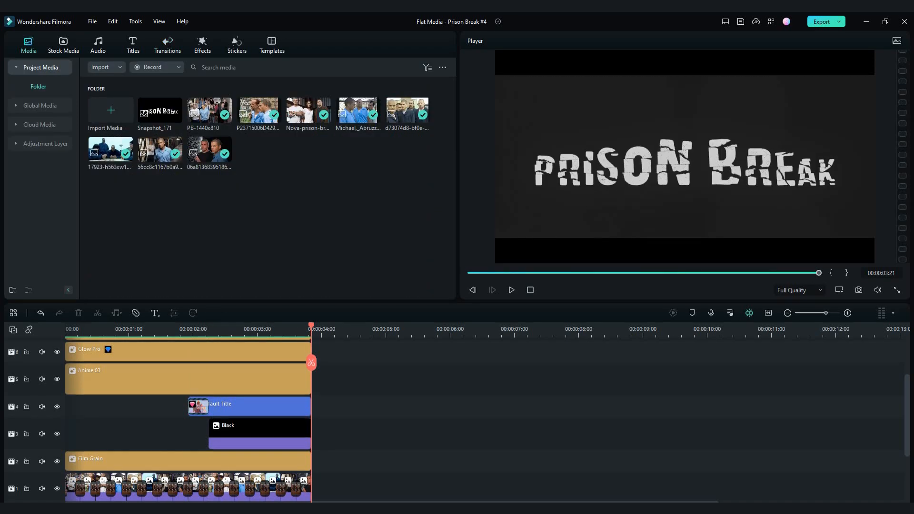
Step: Take a snapshot of the last title frame and place it directly after the Black clip on the same track
key("Left")
left_click(859, 290)
left_click(505, 272)
left_click_drag(161, 111, 314, 435)
Step: Split the snapshot clip at 00:00:06:15 and delete the remainder
left_click_drag(322, 325, 489, 326)
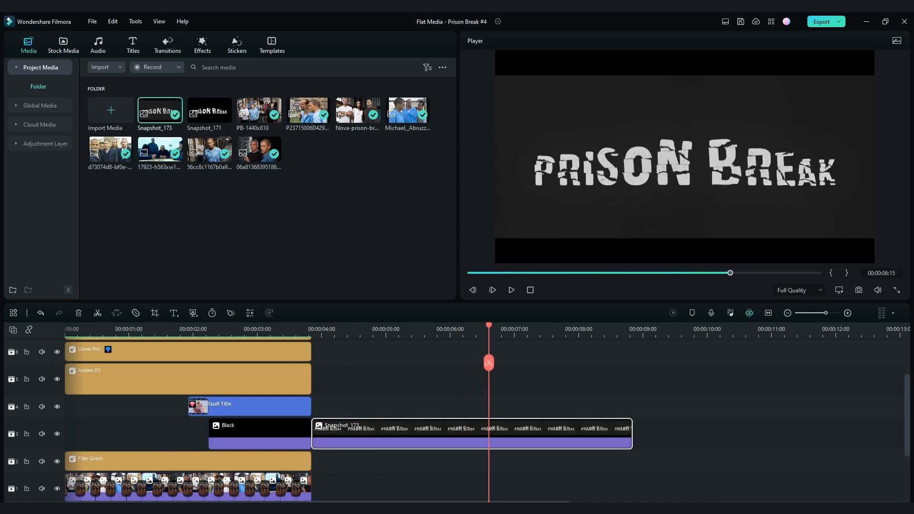
key("ctrl+b")
key("Delete")
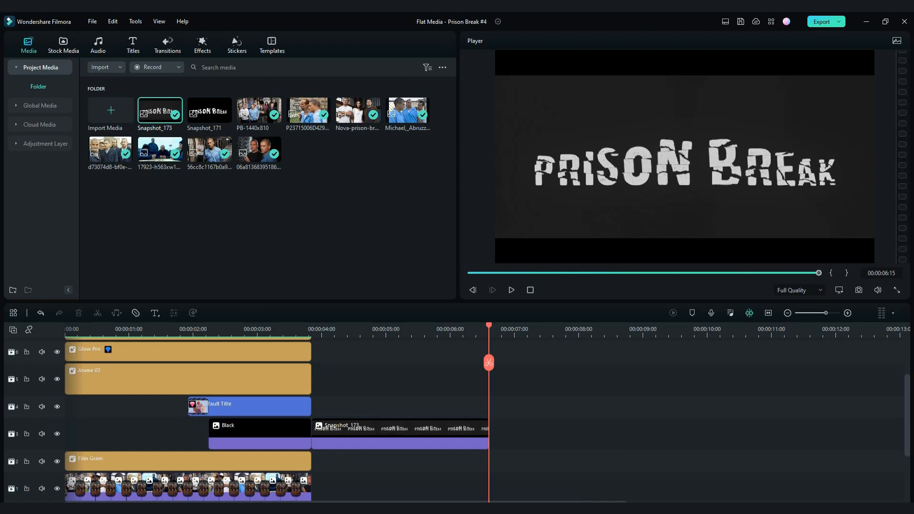
Step: Add the Fade transition to the snapshot clip's end, render the preview and return to the start of the sequence
left_click_drag(489, 326, 368, 325)
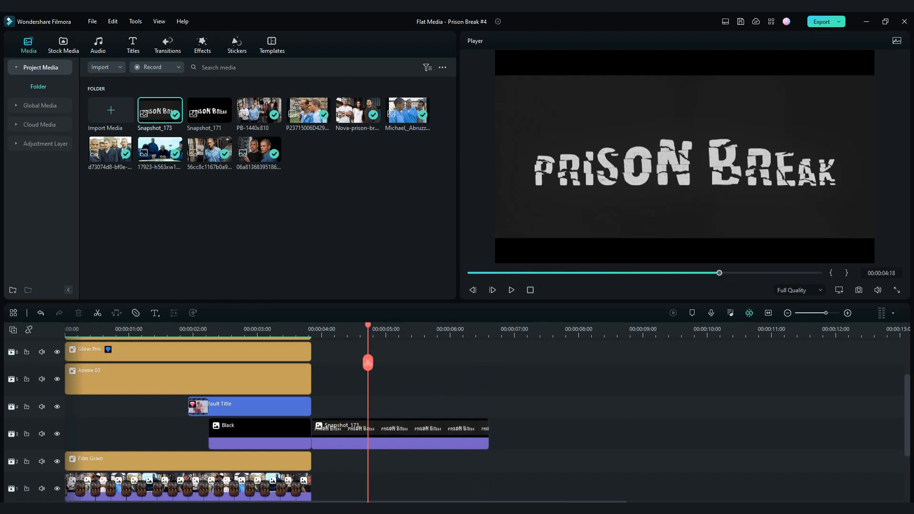
left_click(244, 68)
type("fade")
key("Return")
left_click_drag(110, 98, 376, 433)
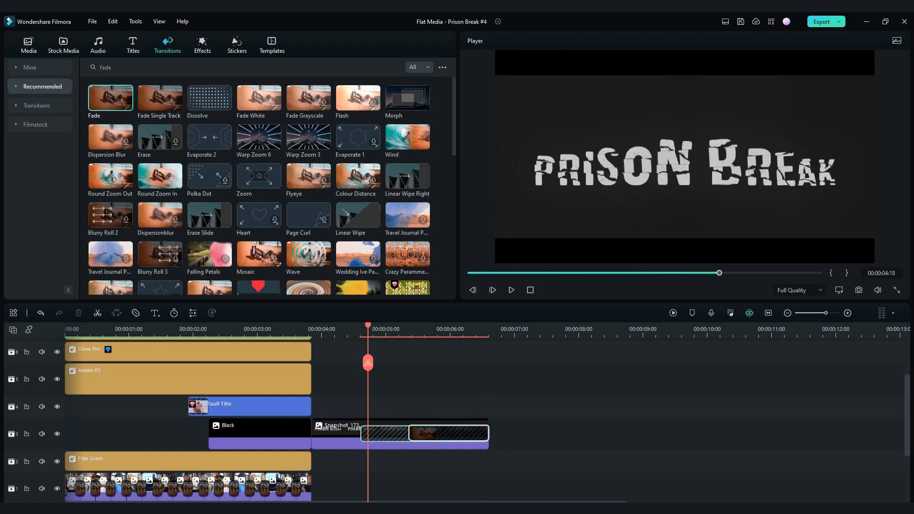
left_click(673, 313)
left_click_drag(368, 325, 65, 326)
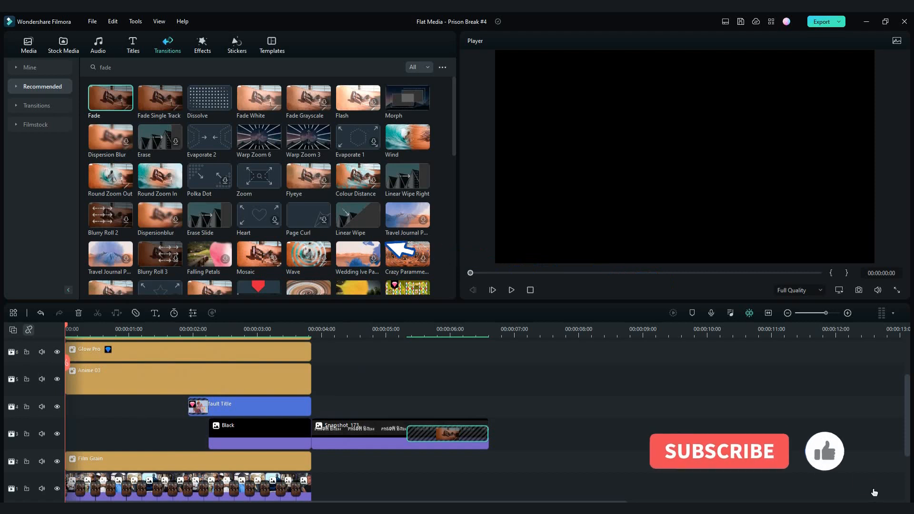